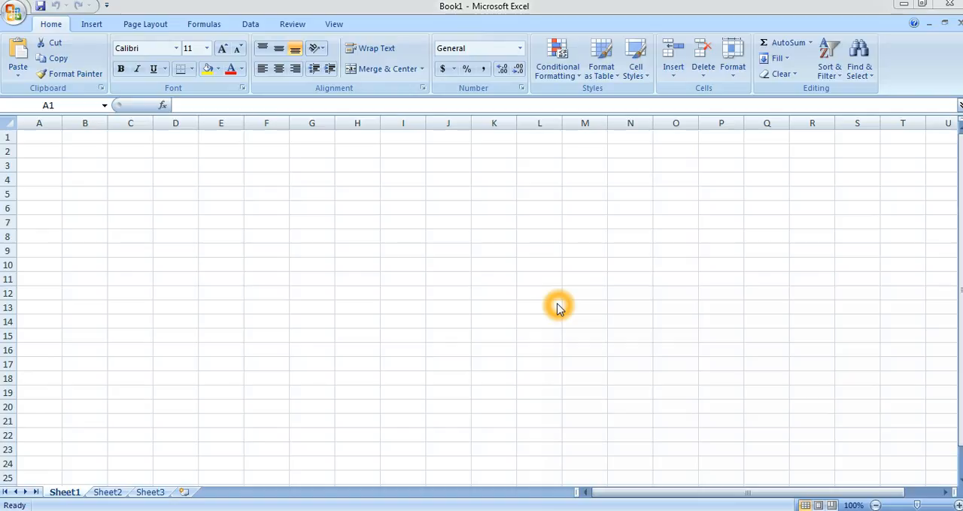
Locate Microsoft Office Excel 2007 among the installed Microsoft Office programs and close the program list
click(593, 172)
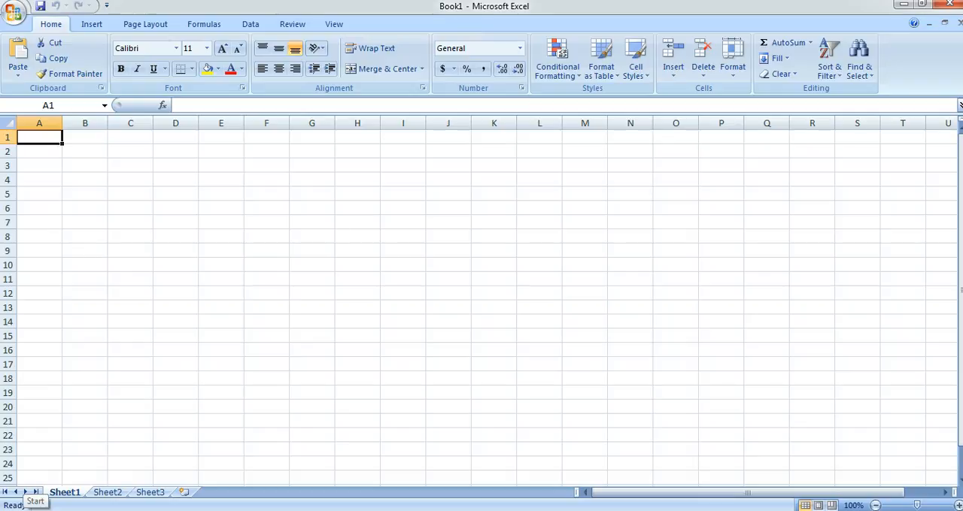
click(17, 505)
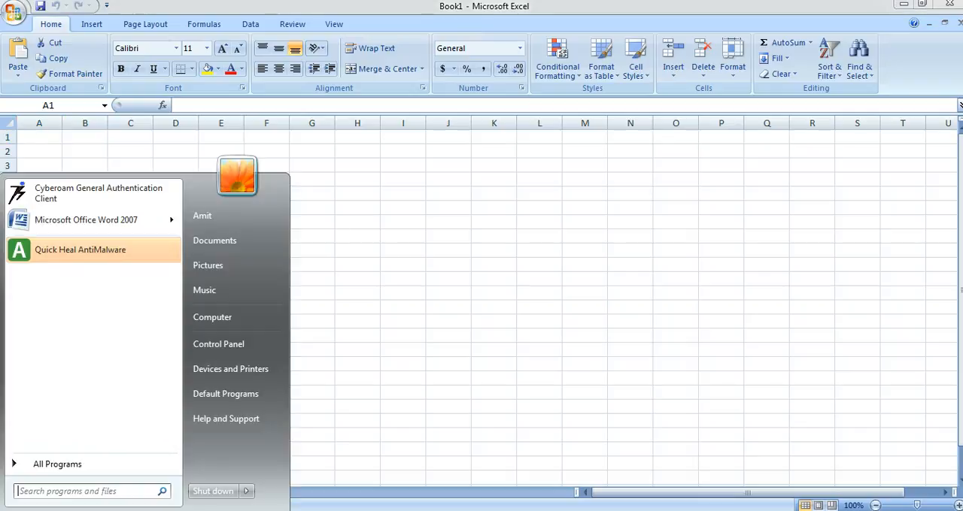
click(65, 465)
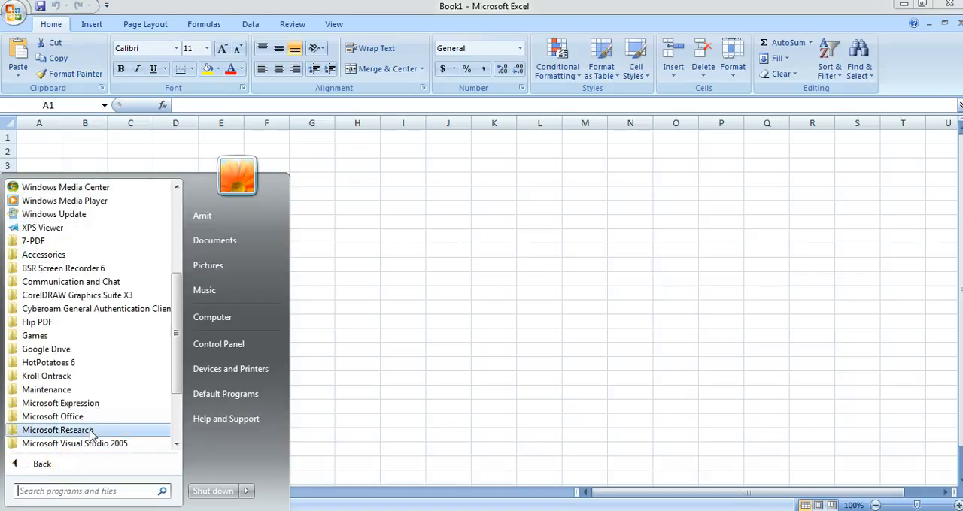
mouse_move(174, 378)
mouse_down()
mouse_move(174, 417)
mouse_move(174, 372)
mouse_move(176, 384)
mouse_up()
click(66, 418)
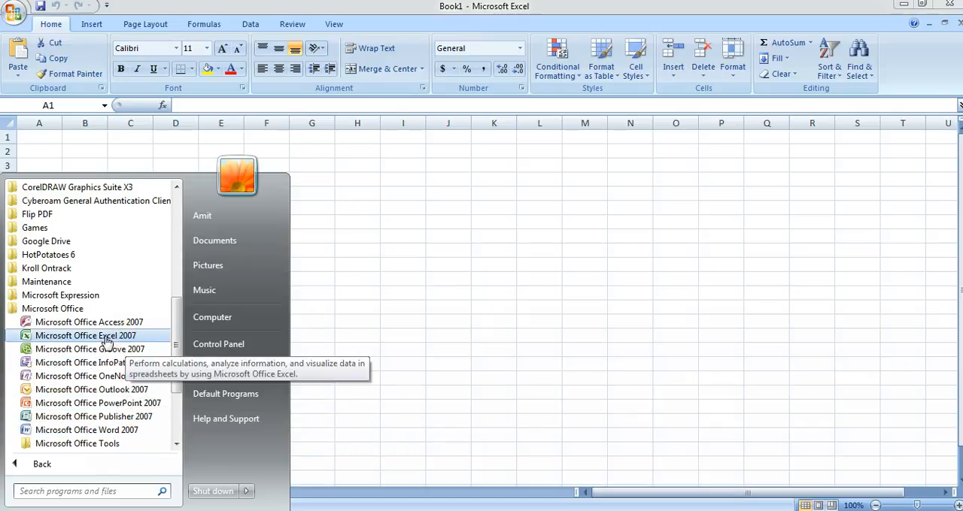
click(125, 340)
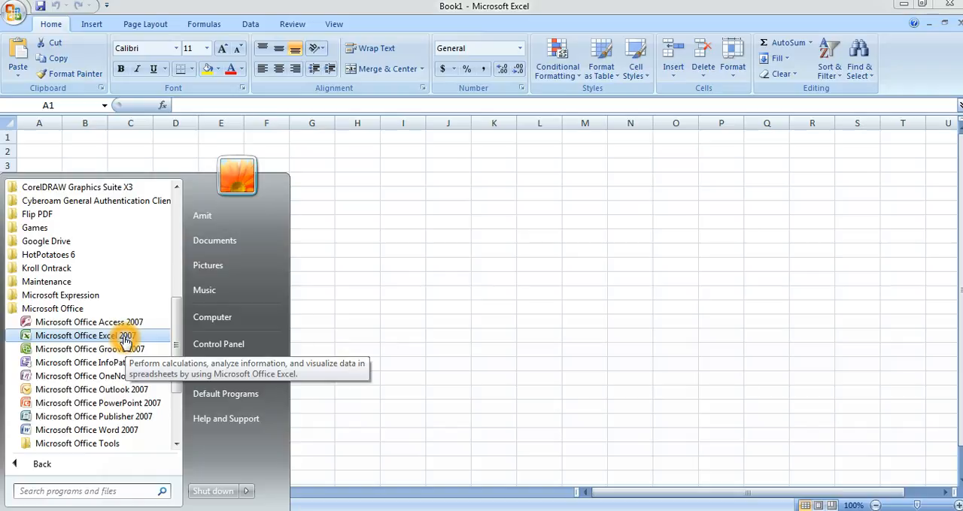
click(294, 246)
click(324, 251)
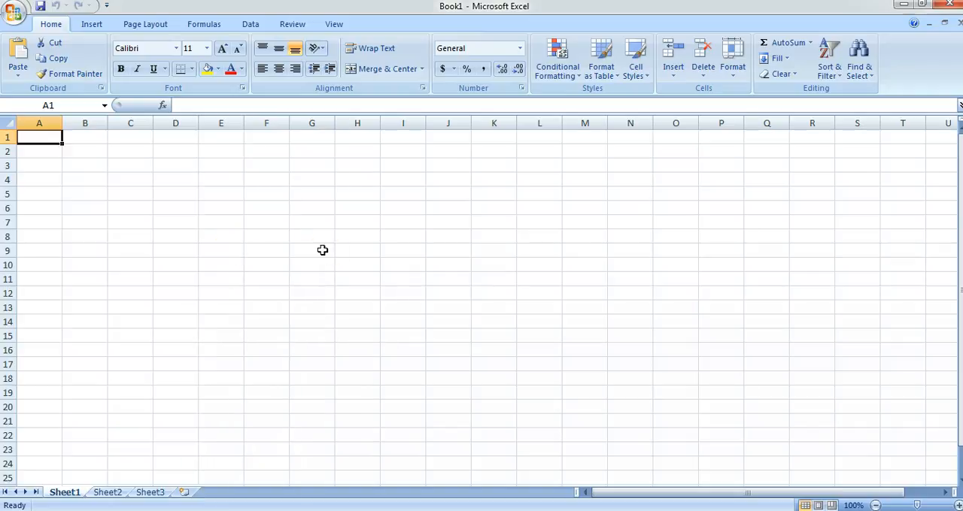
Select cell G7 and look through the Insert, Page Layout, Formulas, Data, Review and View command sets
click(298, 232)
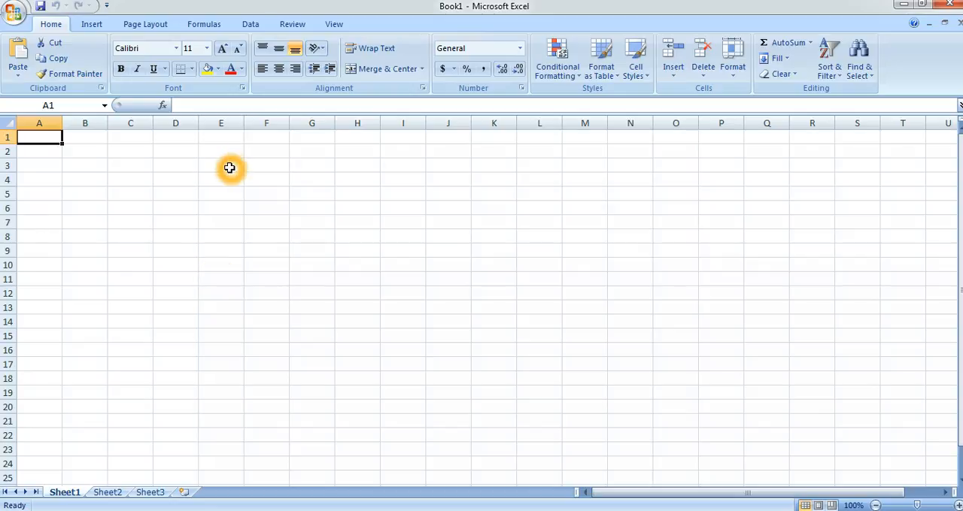
click(313, 219)
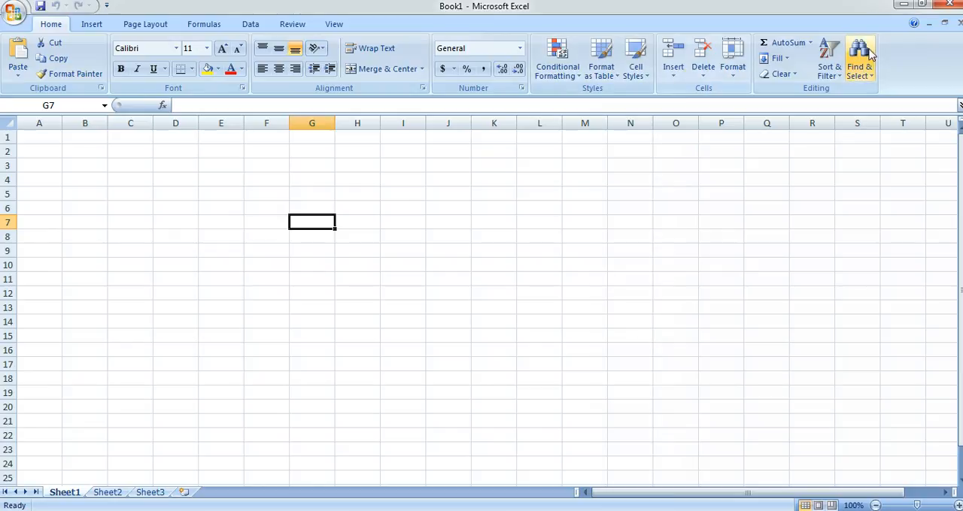
click(91, 27)
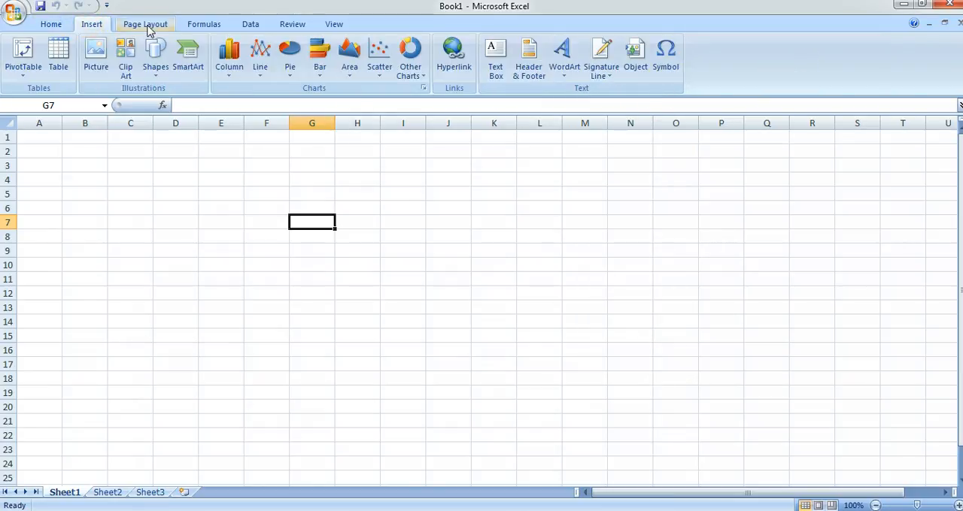
click(148, 26)
click(205, 26)
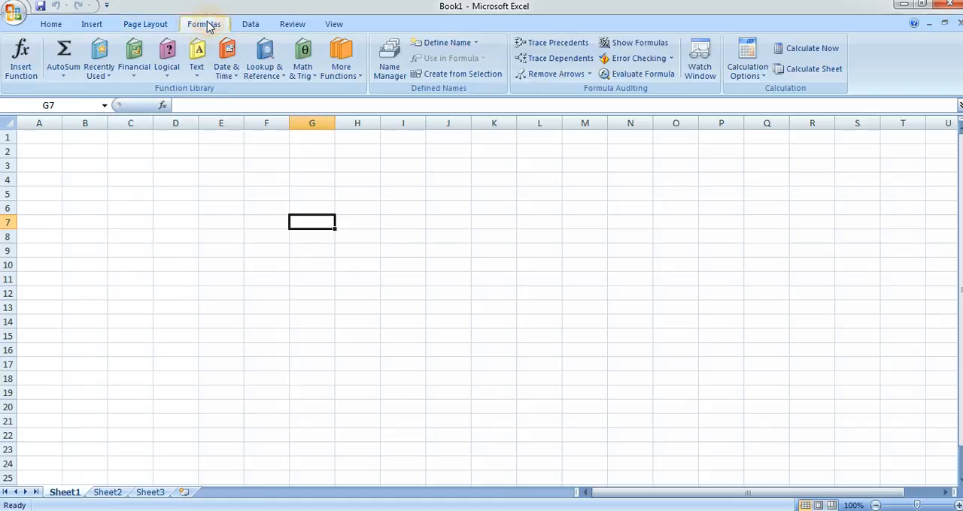
click(250, 27)
click(297, 26)
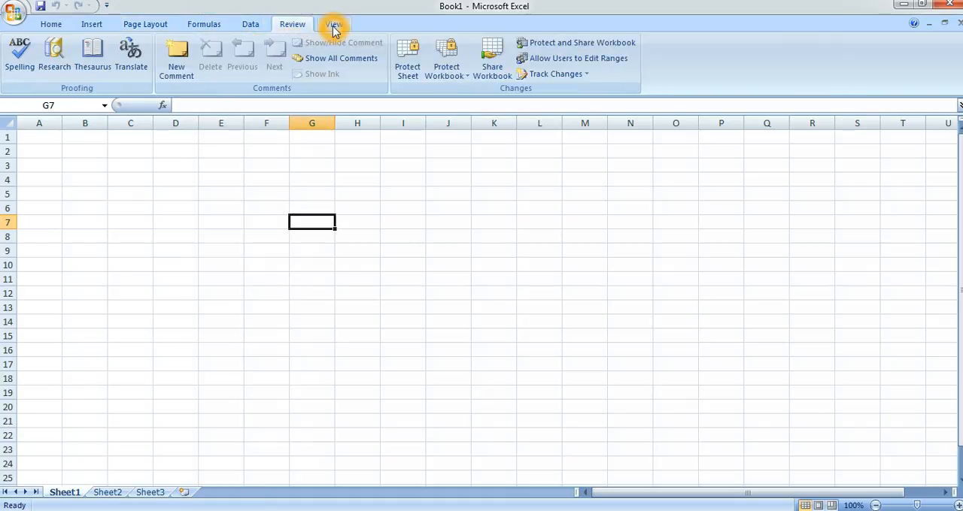
click(335, 27)
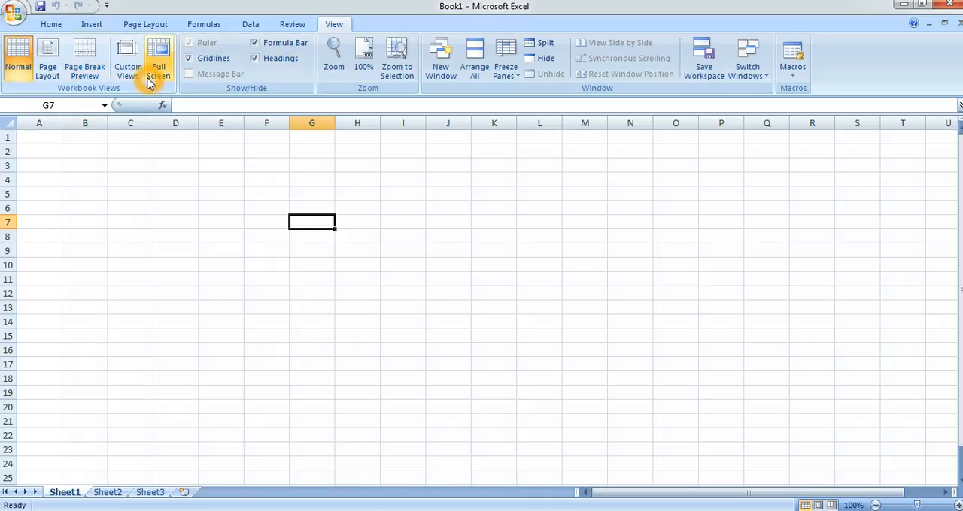
Revisit the Home, Insert and Page Layout command sets, finishing on the Home commands
click(50, 26)
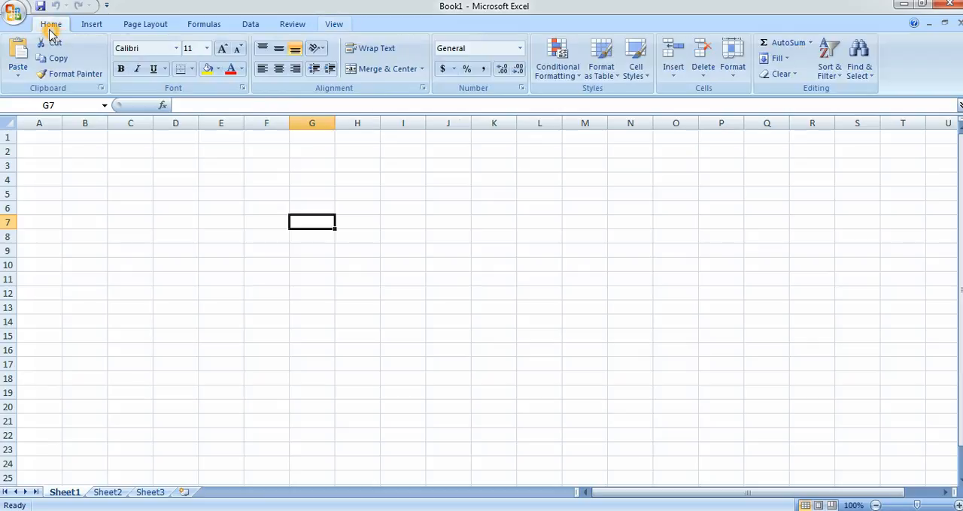
click(90, 25)
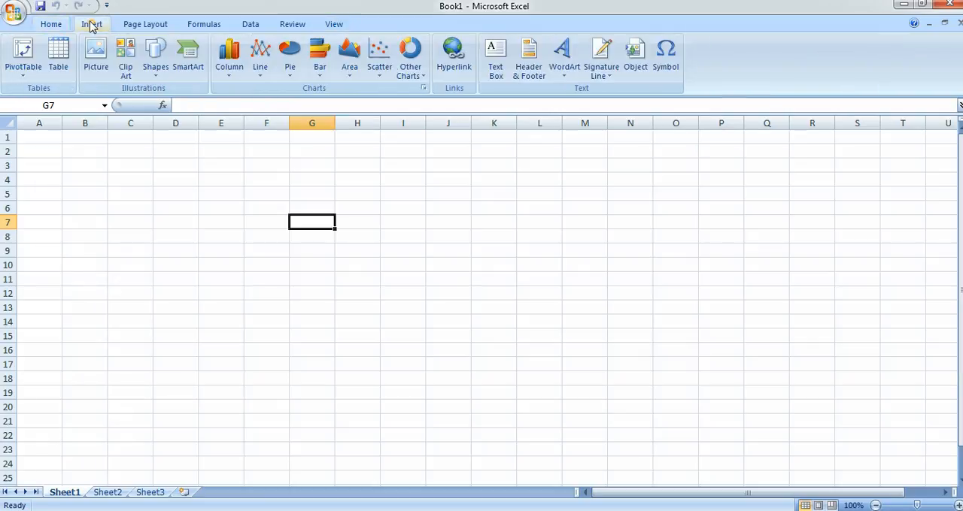
click(139, 27)
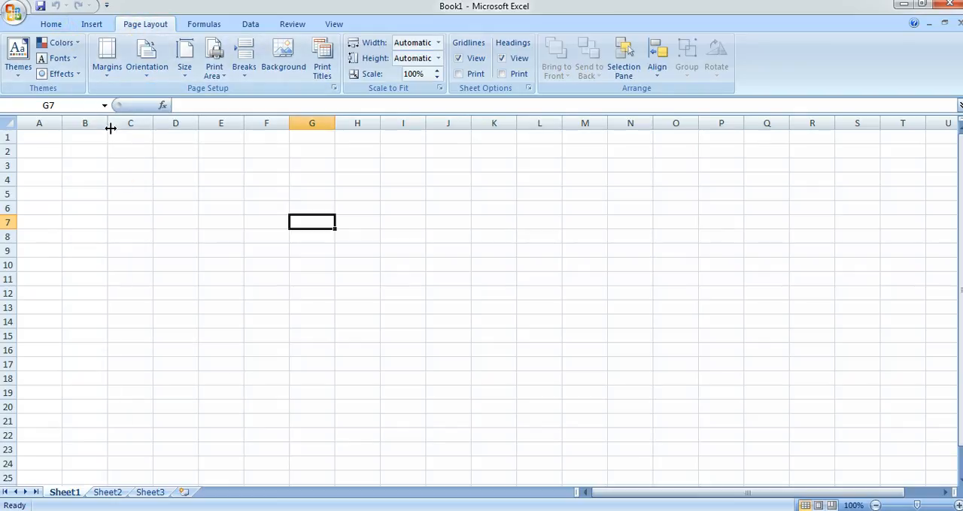
click(57, 25)
click(61, 27)
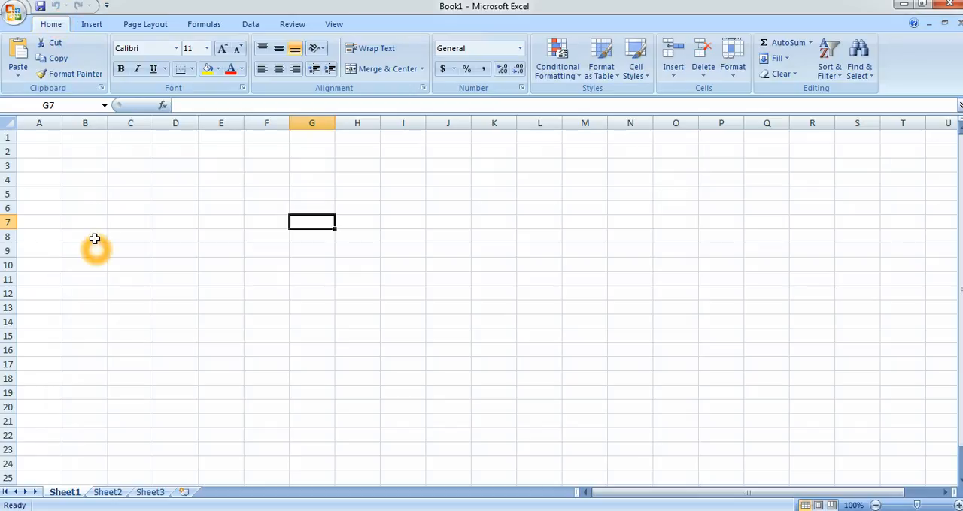
Select individual cells across Sheet1 one at a time: B6, E3, G6, J8, L8 and P12
click(91, 207)
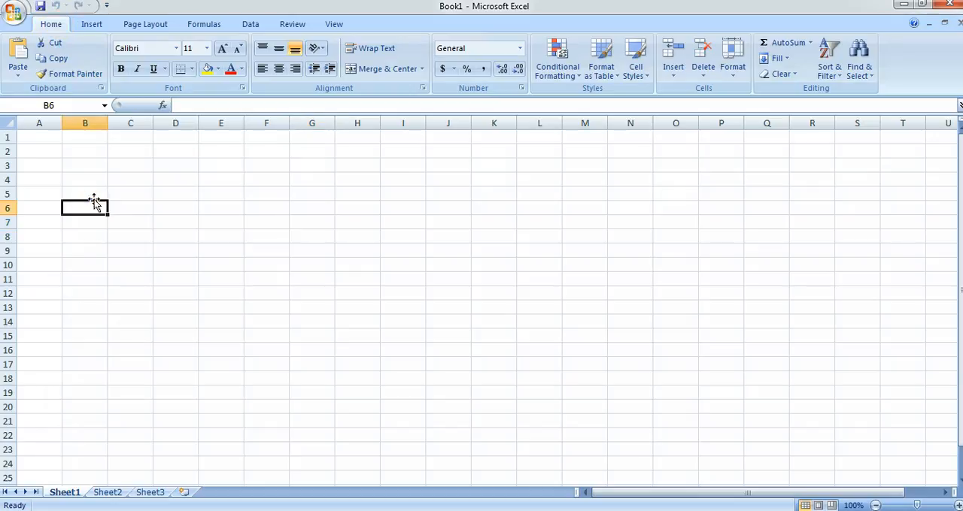
click(63, 494)
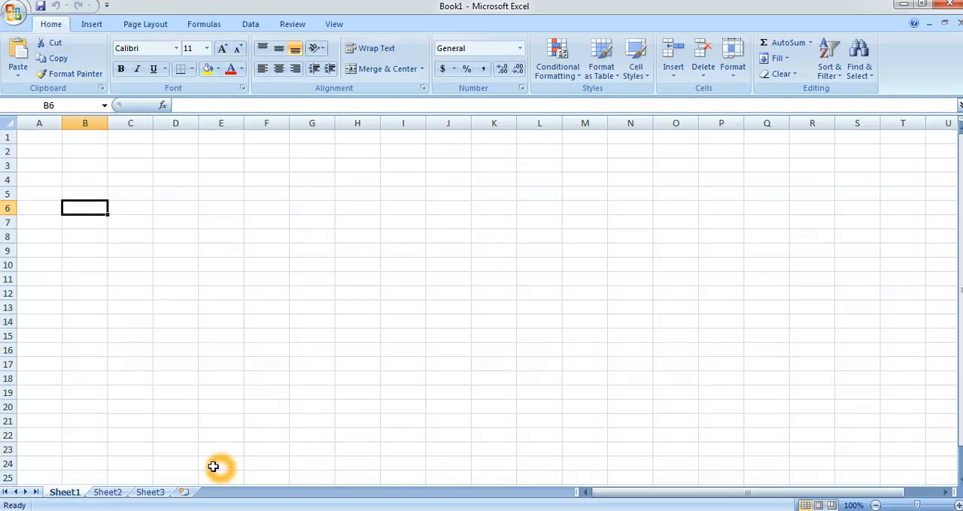
click(233, 165)
click(331, 206)
click(461, 239)
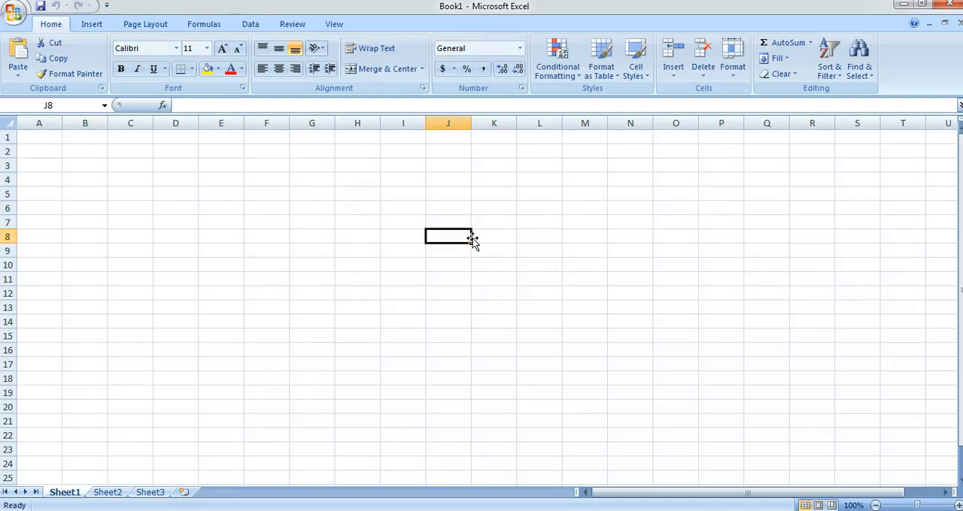
click(548, 233)
click(706, 293)
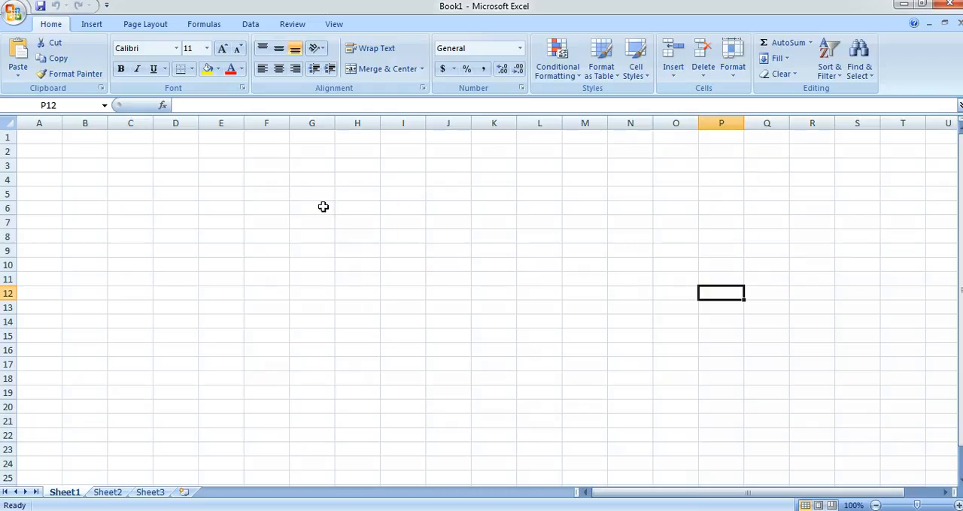
View the blank worksheets Sheet2 and Sheet3 and return to Sheet1
click(107, 492)
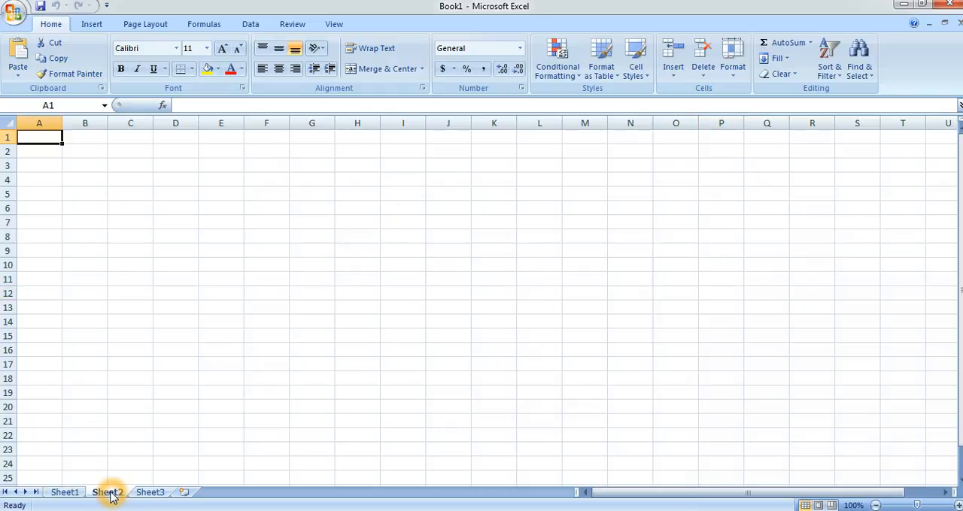
click(74, 493)
click(100, 492)
click(147, 493)
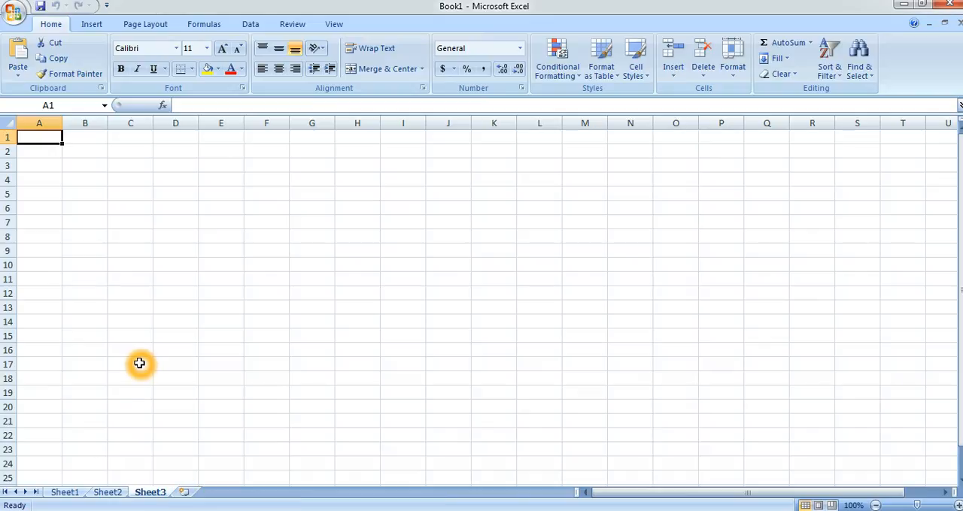
click(75, 494)
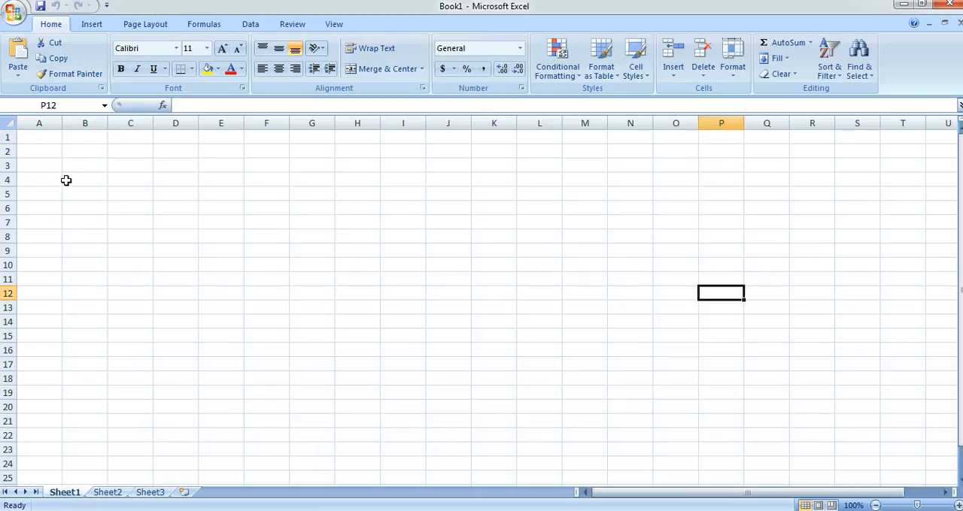
Select the entire columns A, B, C, D and E of Sheet1 one at a time
click(51, 124)
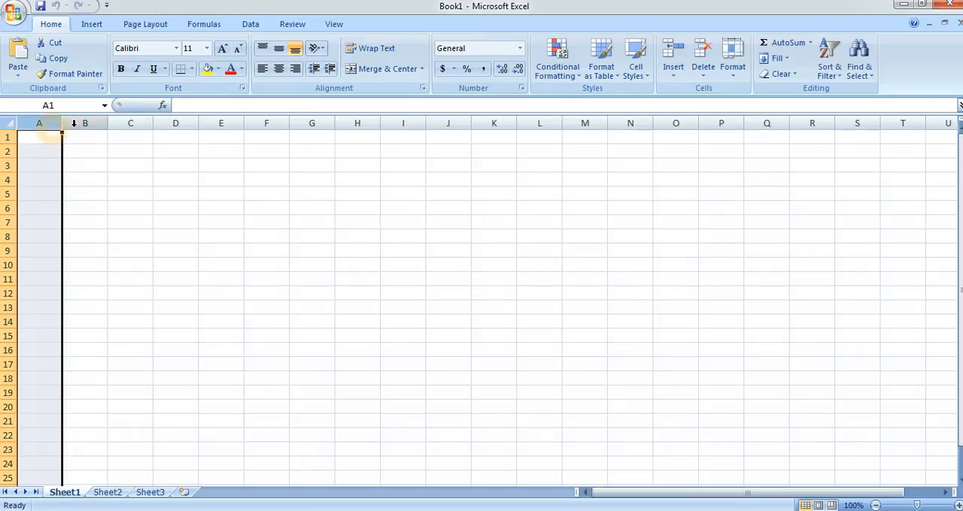
click(80, 122)
click(132, 123)
click(185, 123)
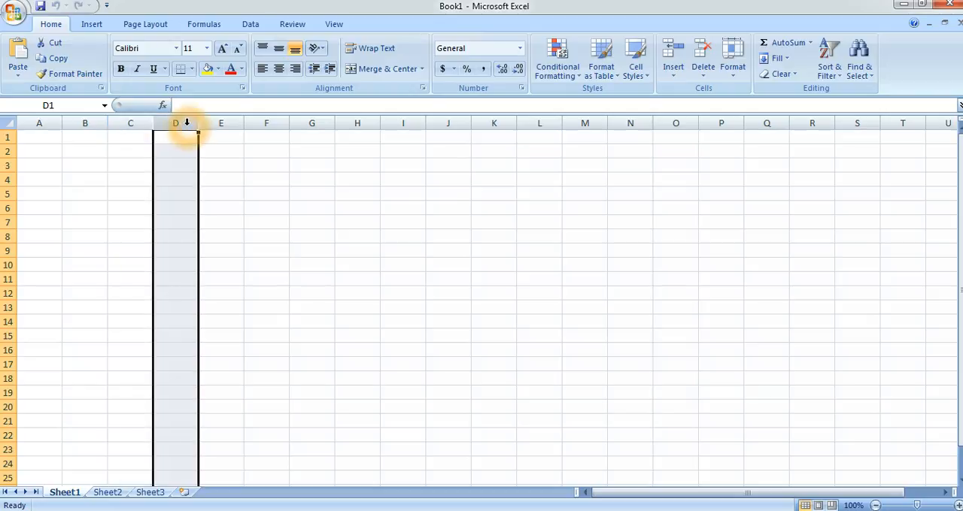
click(216, 124)
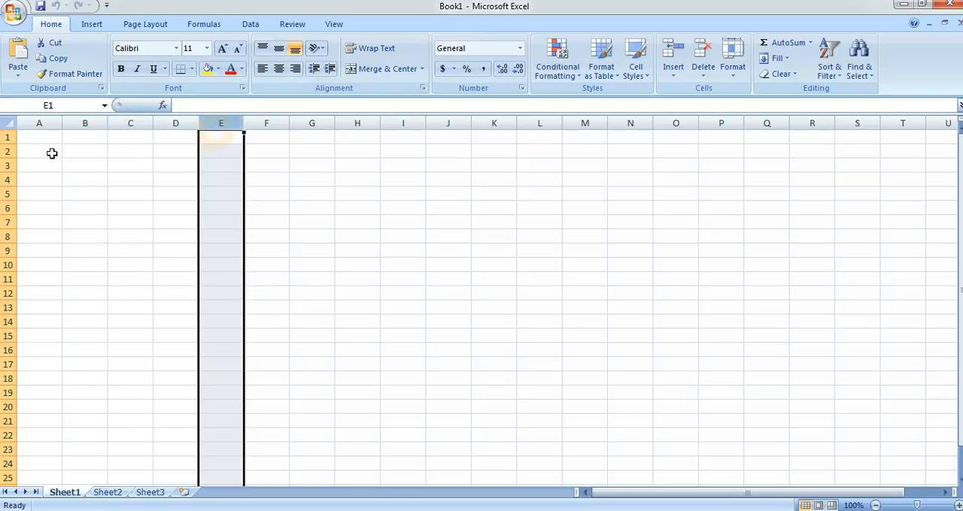
Select the entire rows 1 through 5 one at a time, finishing on the single cell C5
click(7, 136)
click(7, 152)
click(8, 166)
click(8, 179)
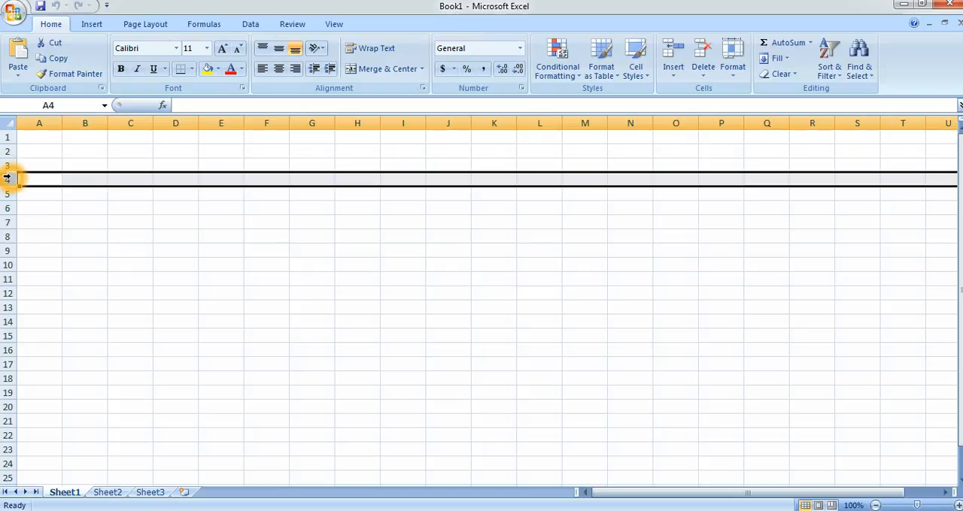
click(7, 194)
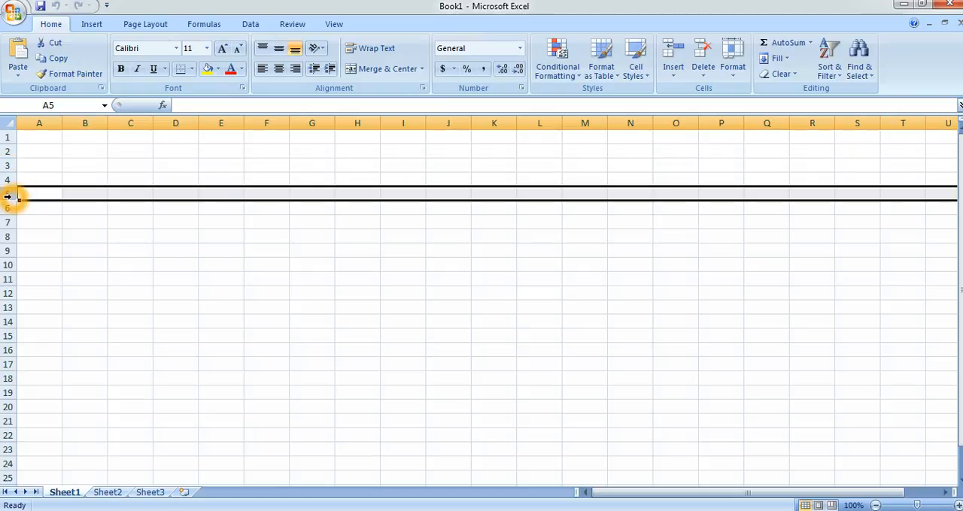
click(118, 225)
click(132, 197)
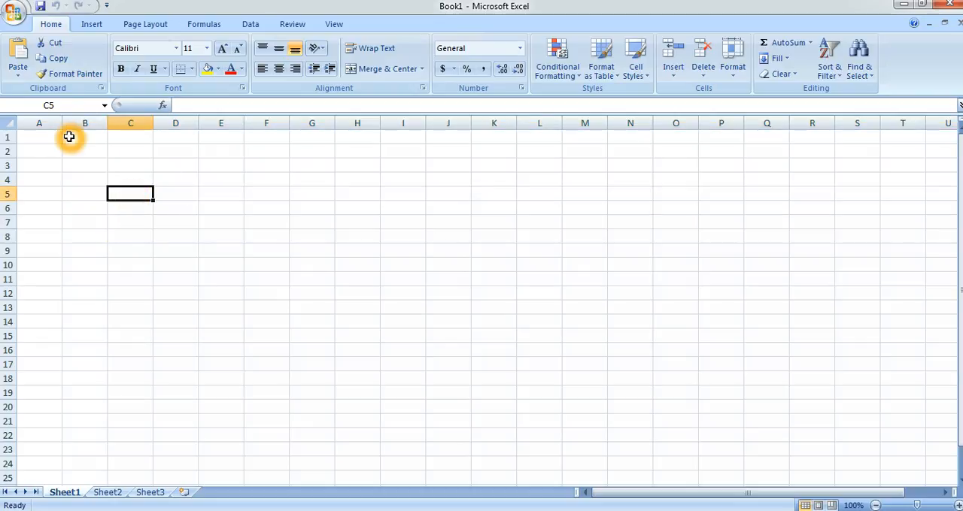
Select the entire columns A through D one after another
click(48, 122)
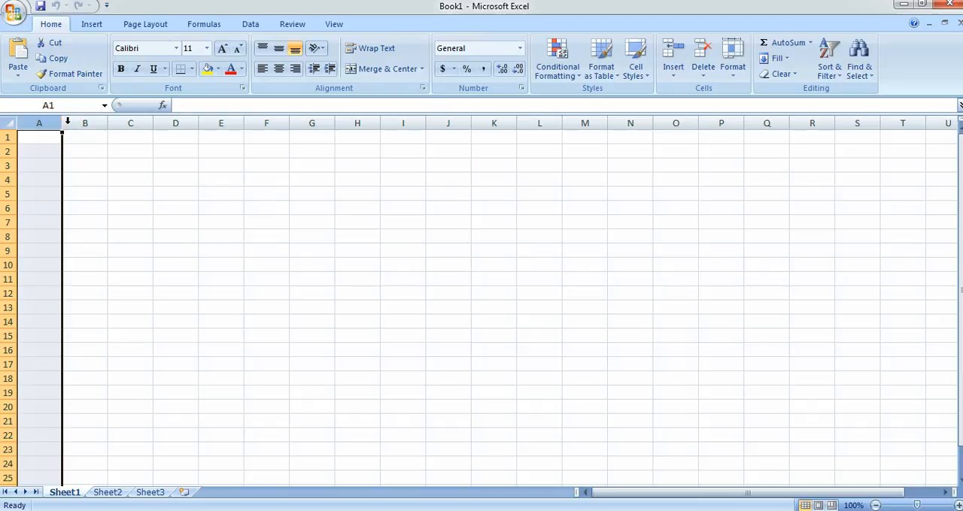
click(81, 121)
click(125, 122)
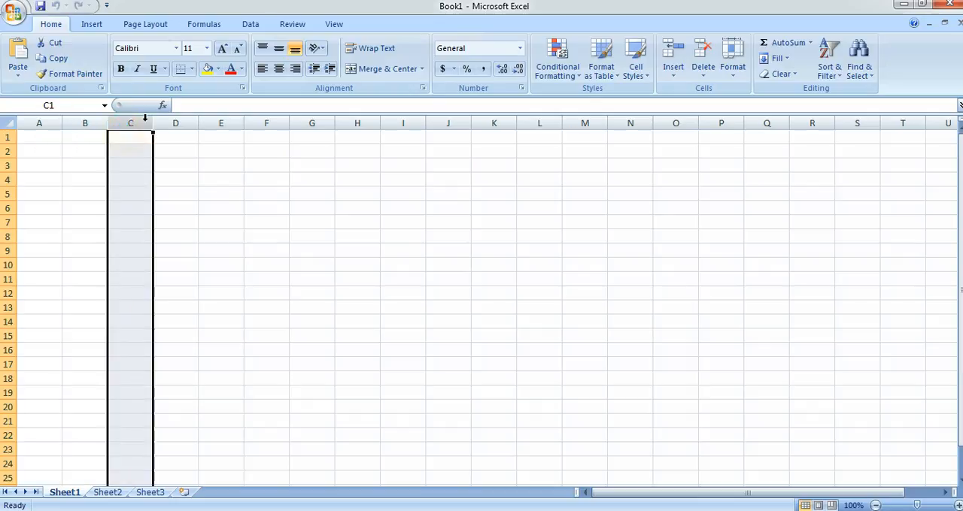
click(174, 123)
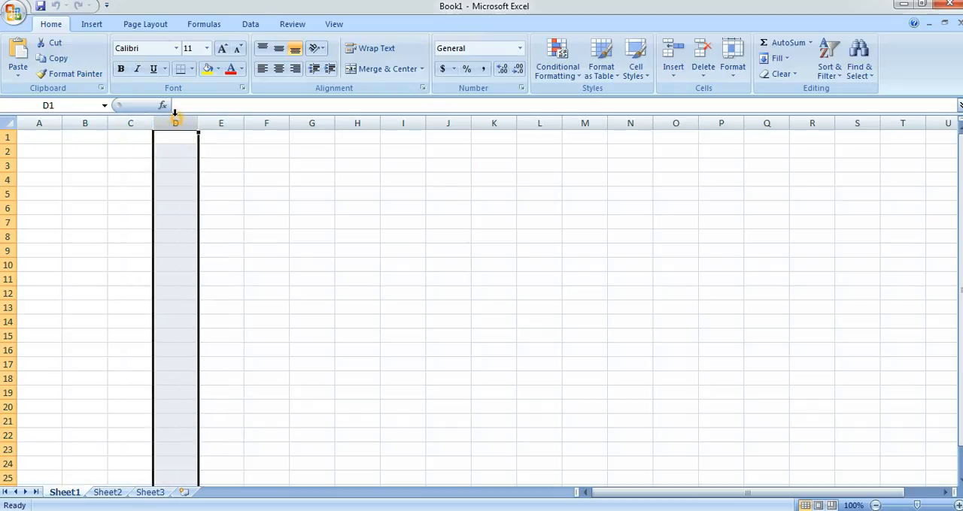
Select the entire rows 1 through 3 one at a time and view the rows further down Sheet1
click(6, 136)
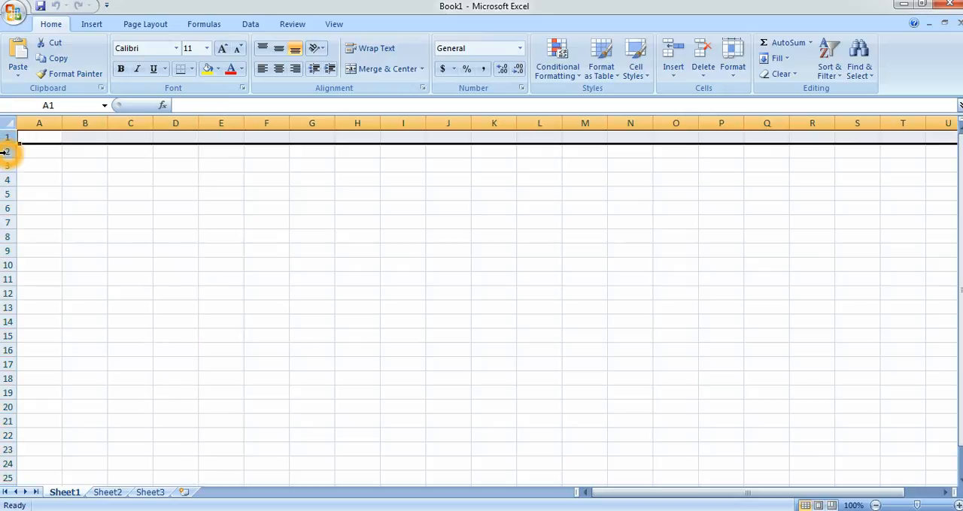
click(6, 151)
click(6, 166)
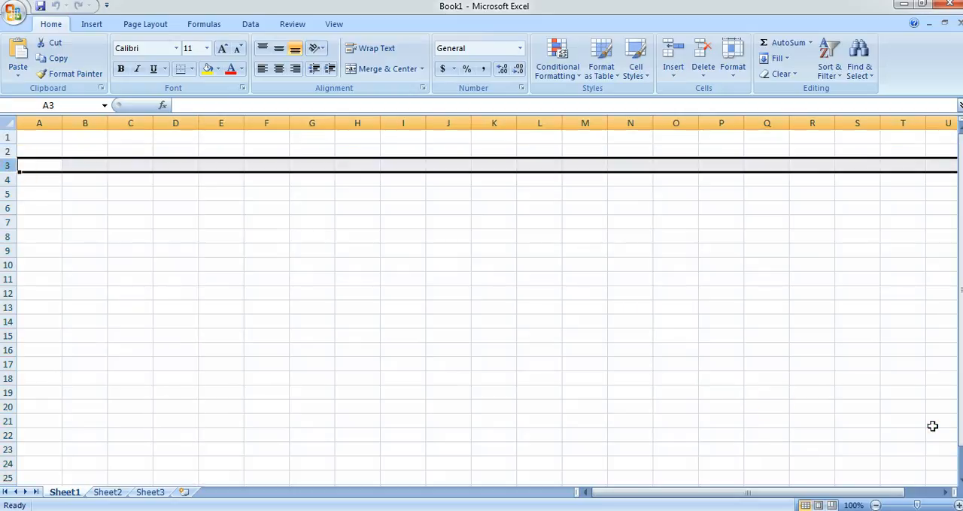
scroll(958, 485, down, 5)
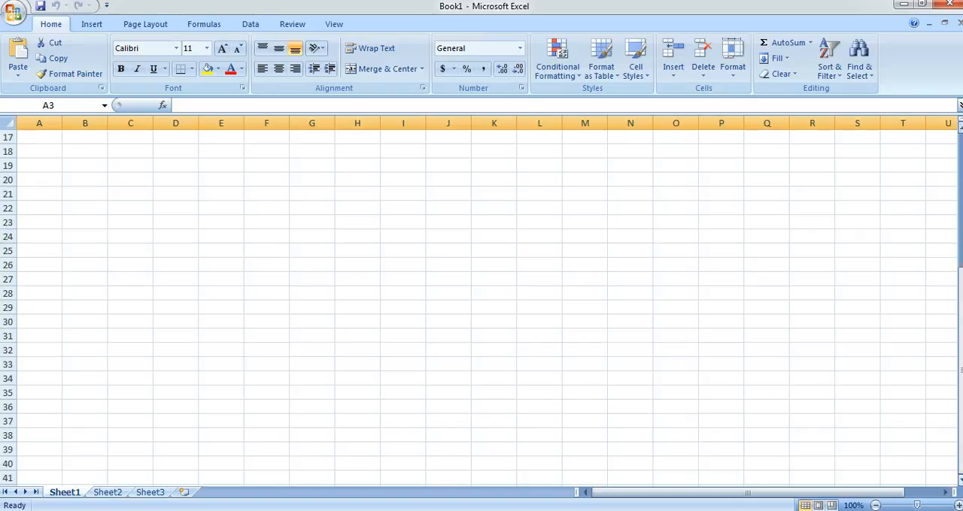
Examine the columns beyond column U of Sheet1 and return to column A
scroll(960, 127, up, 5)
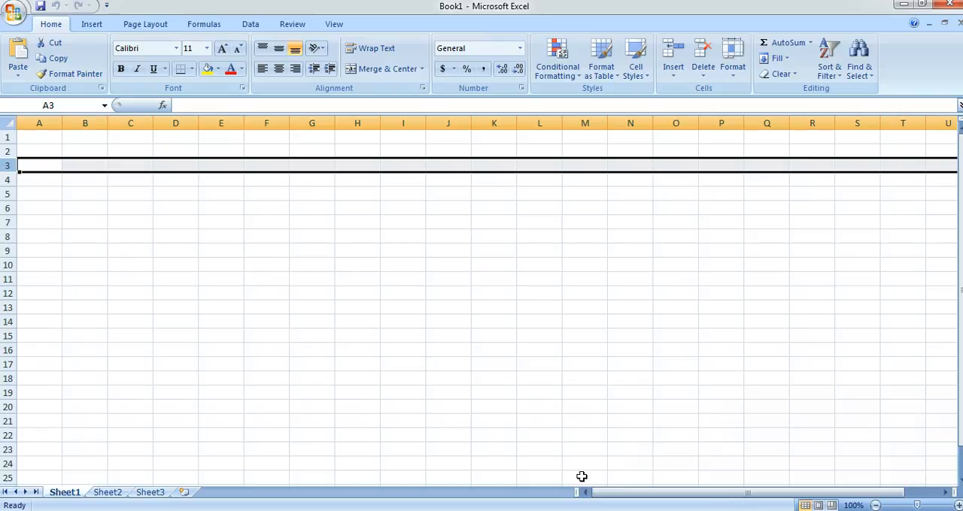
click(945, 493)
click(945, 493)
drag(945, 493, 945, 493)
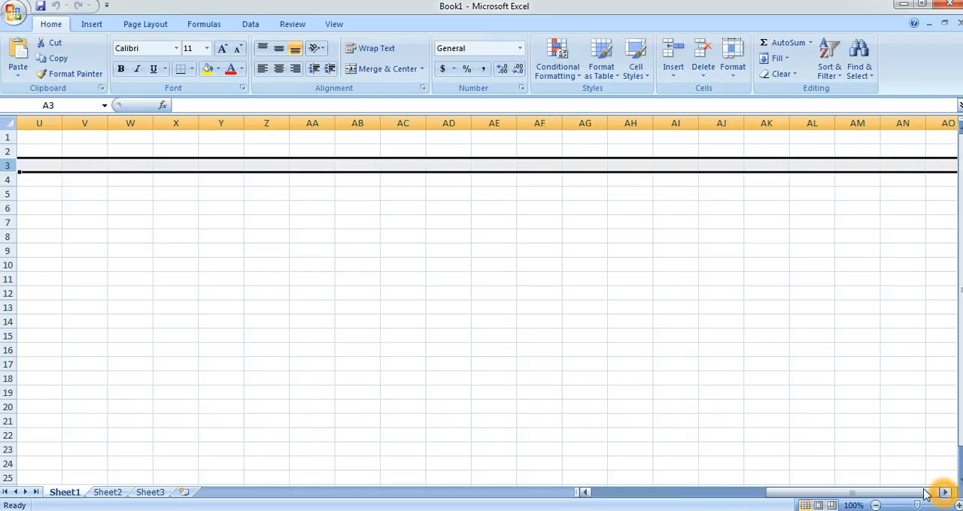
click(585, 494)
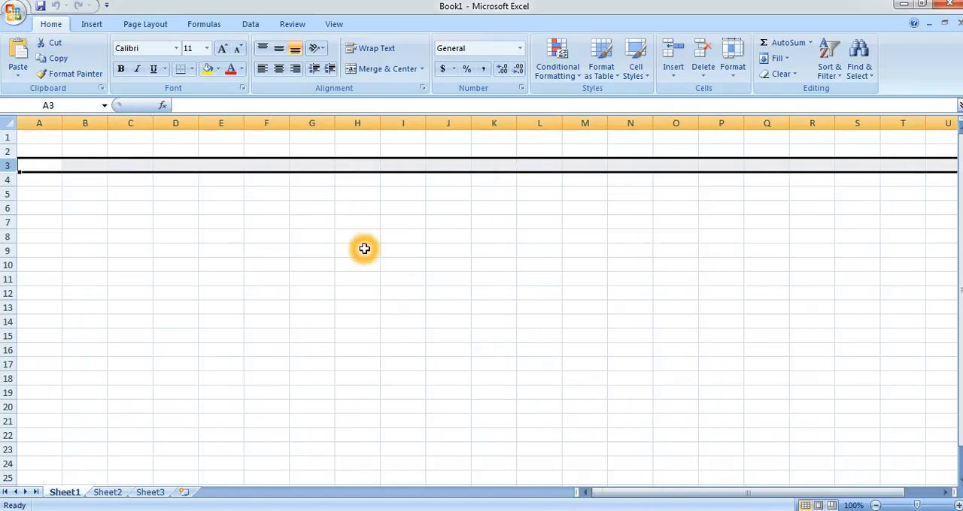
Select the single cells F6, A1, D8, C3 and C6 of Sheet1 one after another
click(256, 209)
click(45, 135)
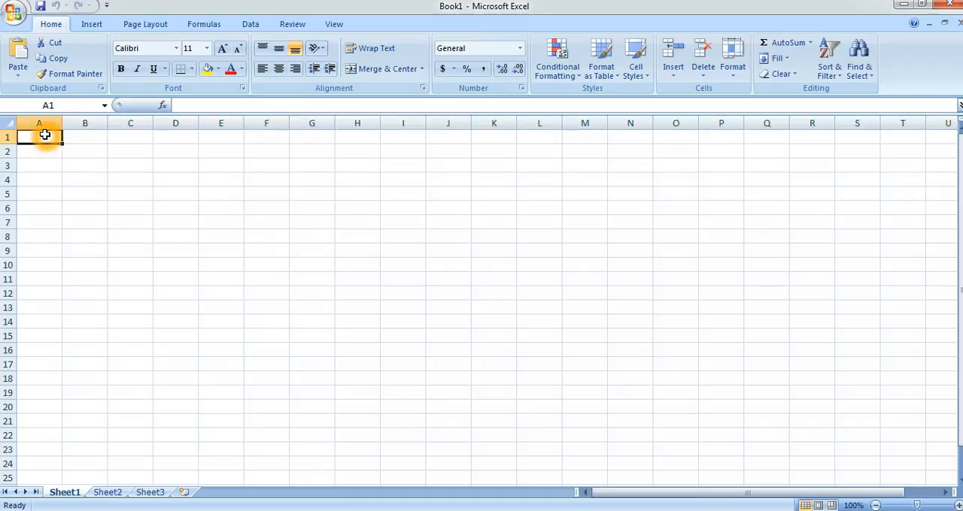
click(166, 236)
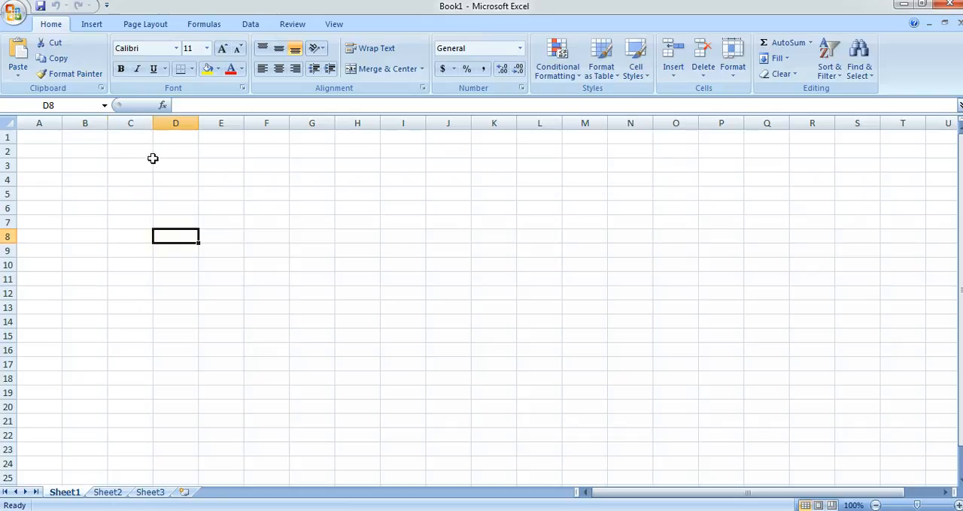
click(143, 165)
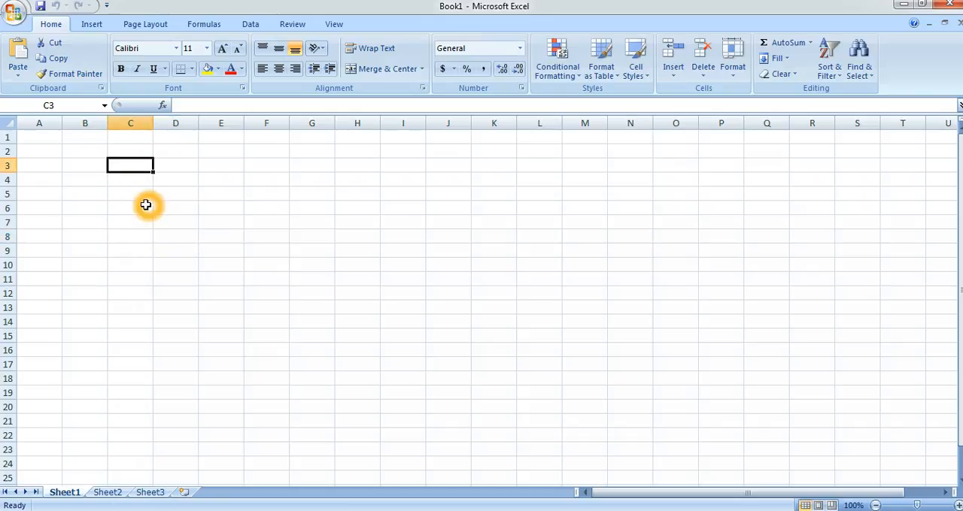
click(140, 211)
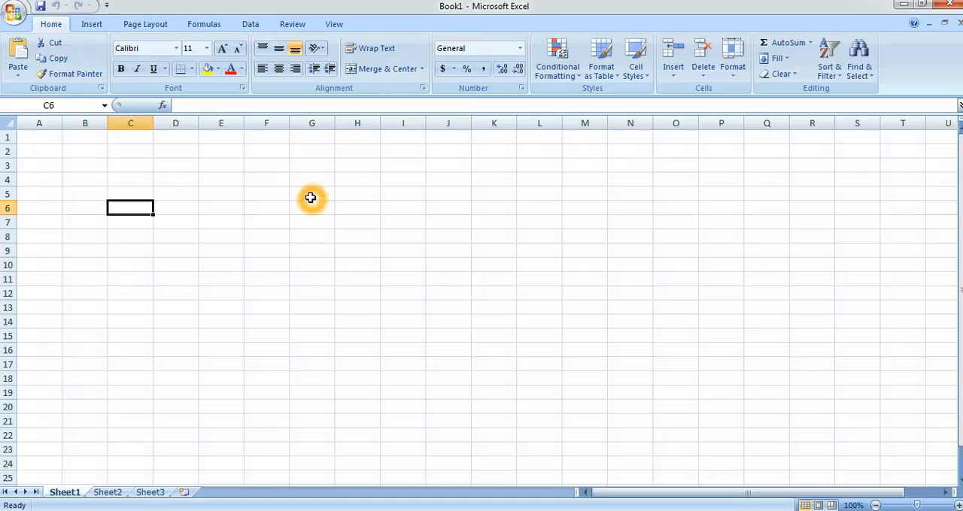
Select cell H5, check its address in the Name Box, and select cells E7 and L10
click(365, 192)
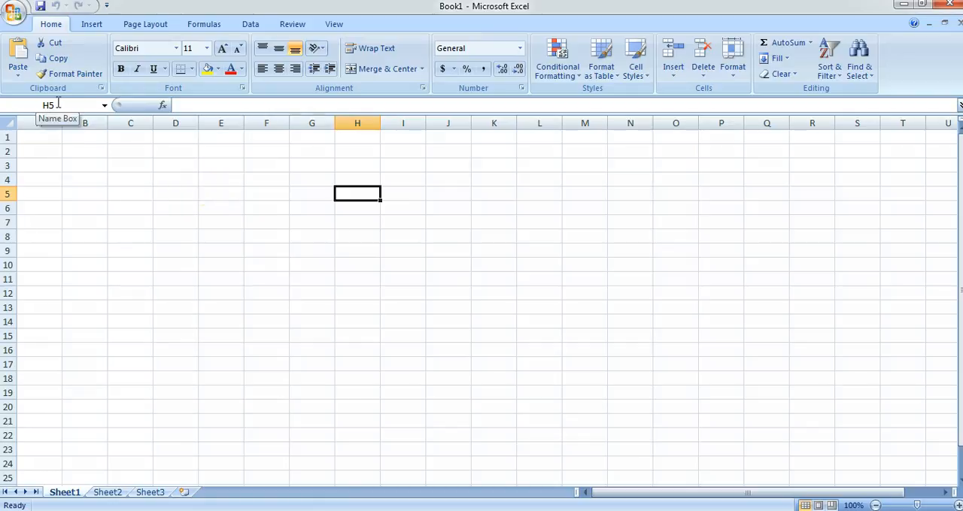
click(227, 225)
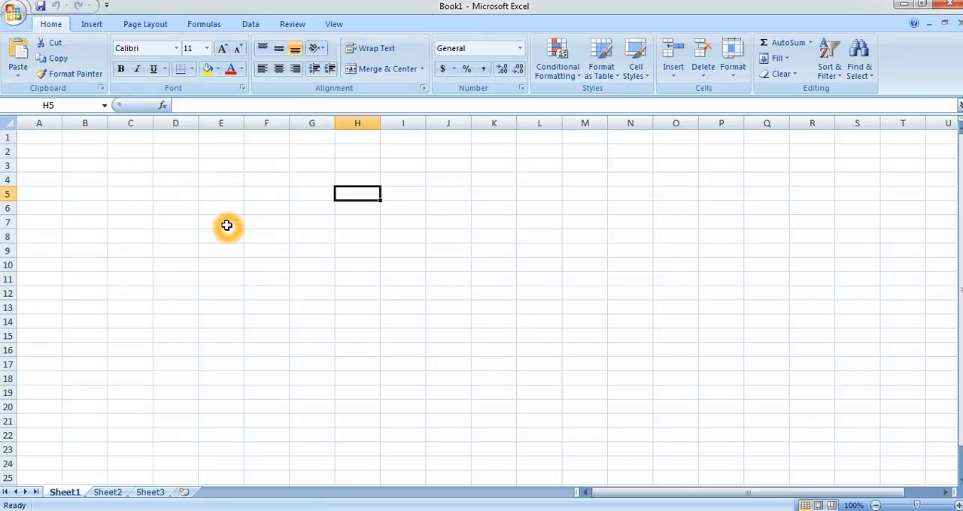
click(226, 225)
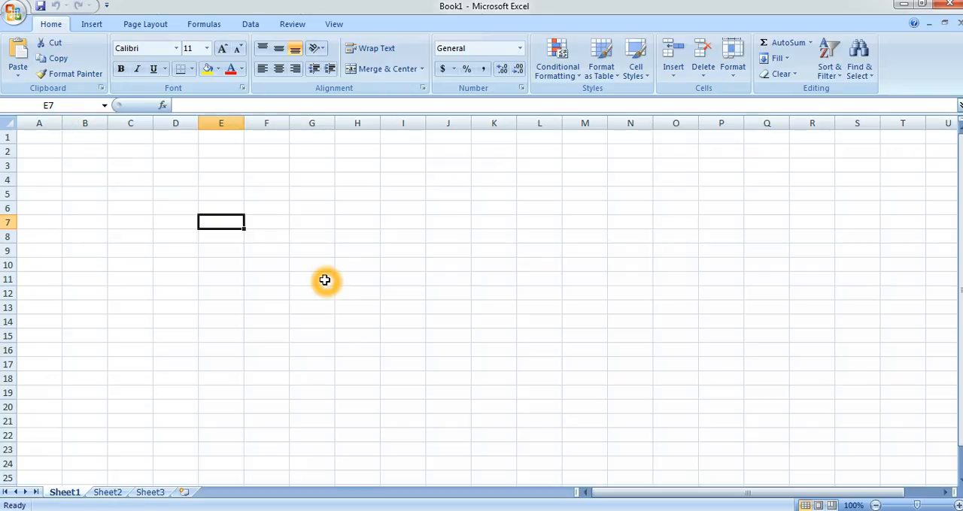
click(537, 267)
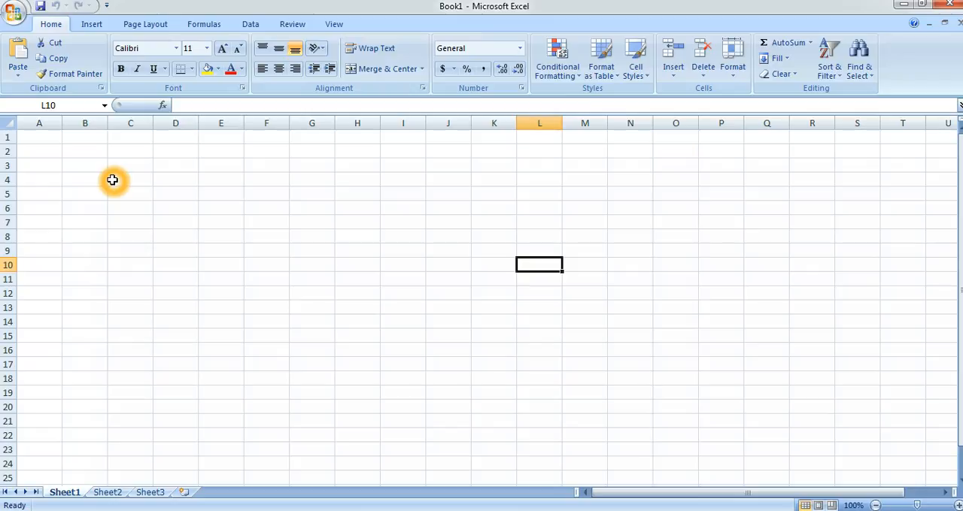
Select single cells across Sheet1 one at a time, including C3, C6, D3, E4, G12 and I7
click(140, 163)
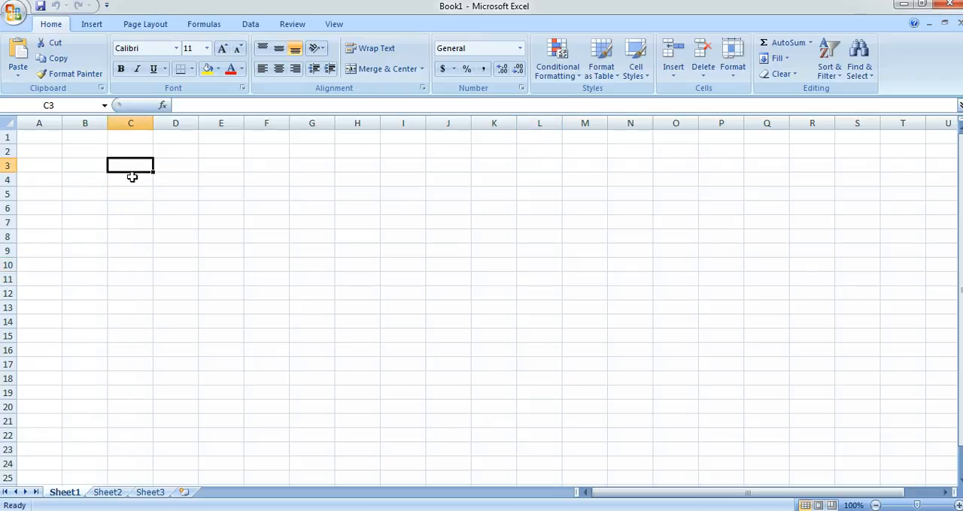
click(109, 171)
click(132, 209)
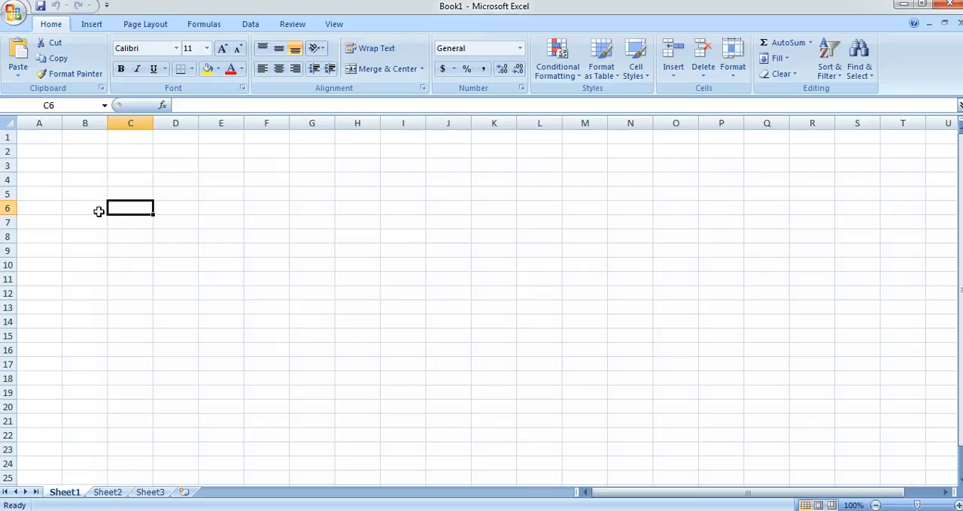
click(182, 165)
click(240, 178)
click(317, 292)
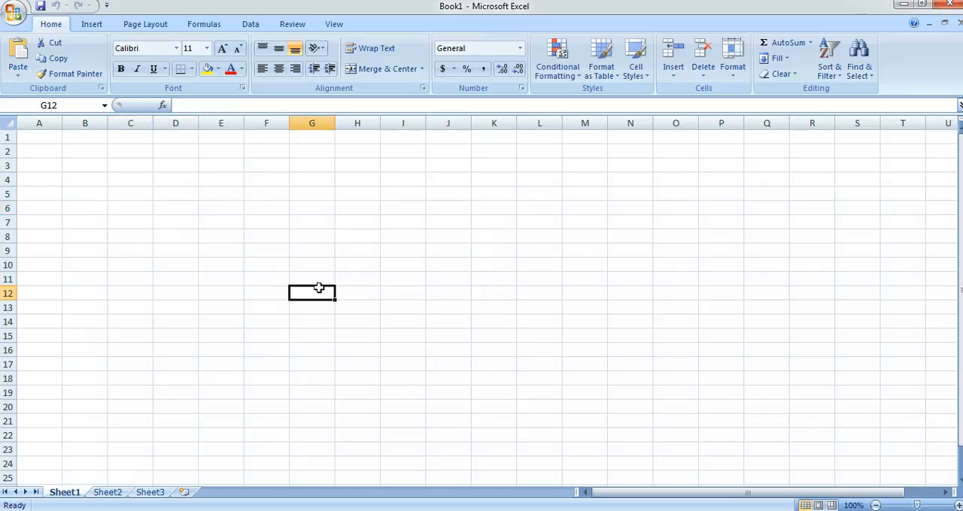
click(413, 223)
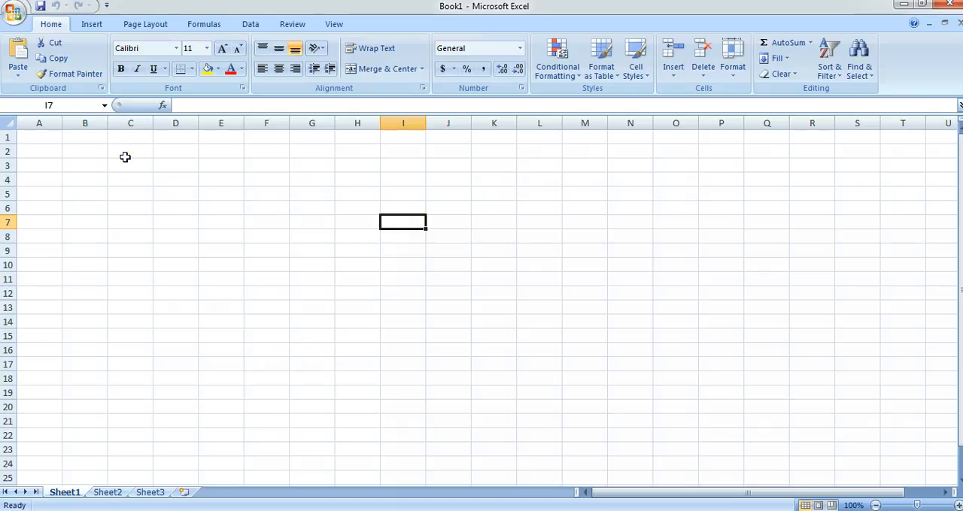
Select cells A1, B1 and C1 along the first row, and cells A1 and A2 down column A
click(50, 139)
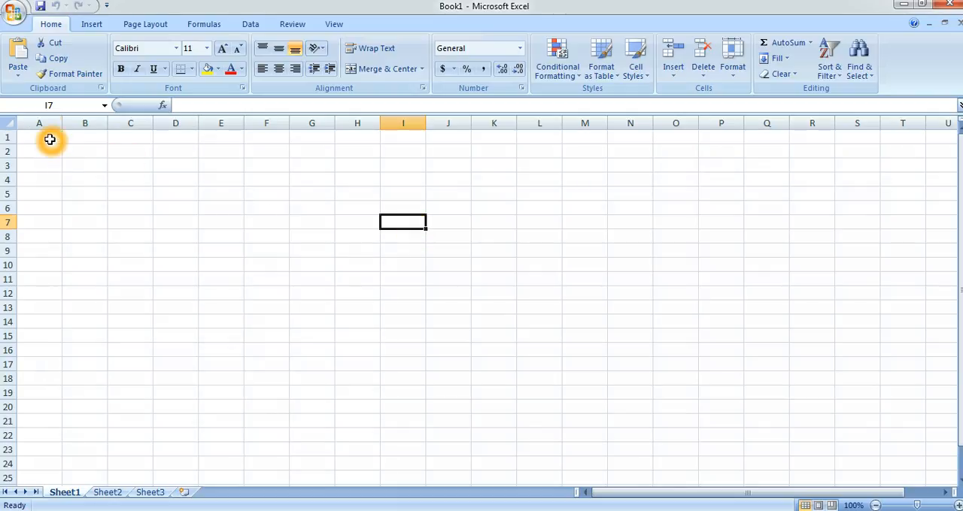
click(50, 139)
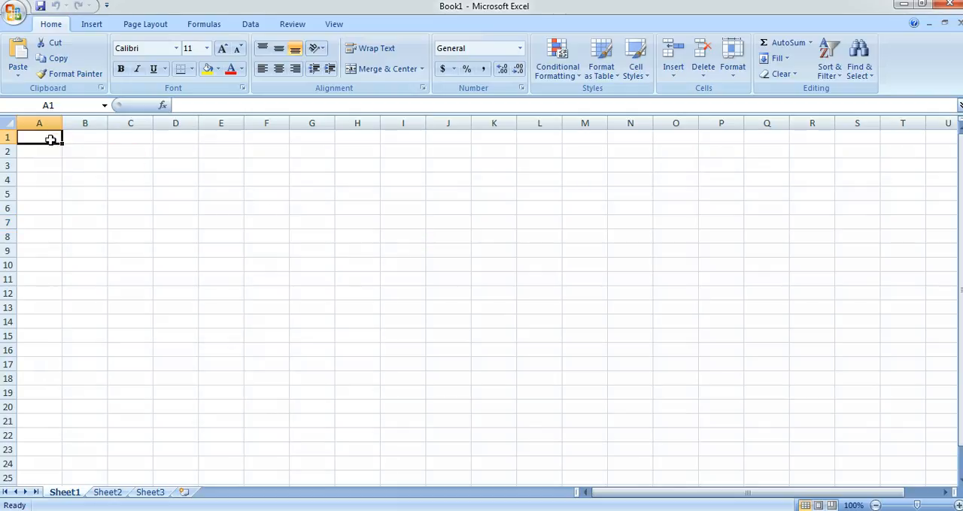
click(93, 141)
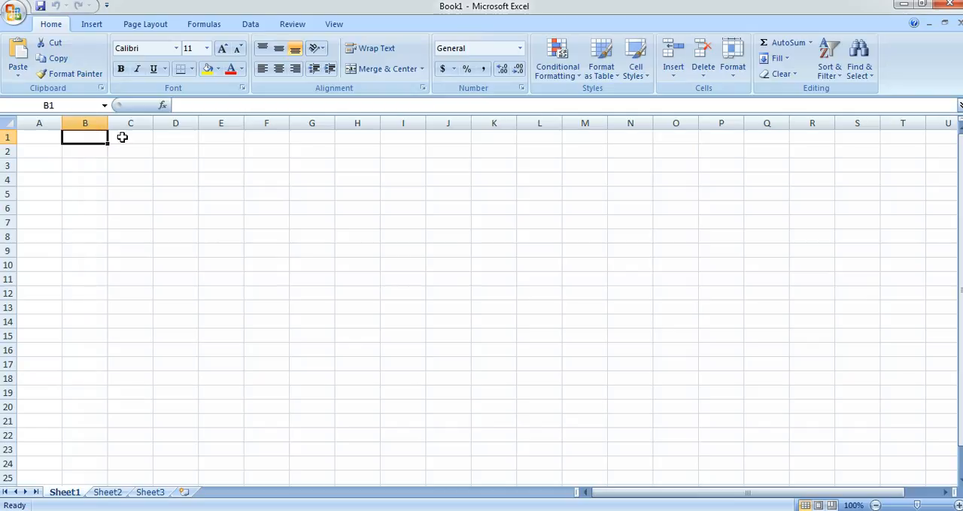
click(121, 138)
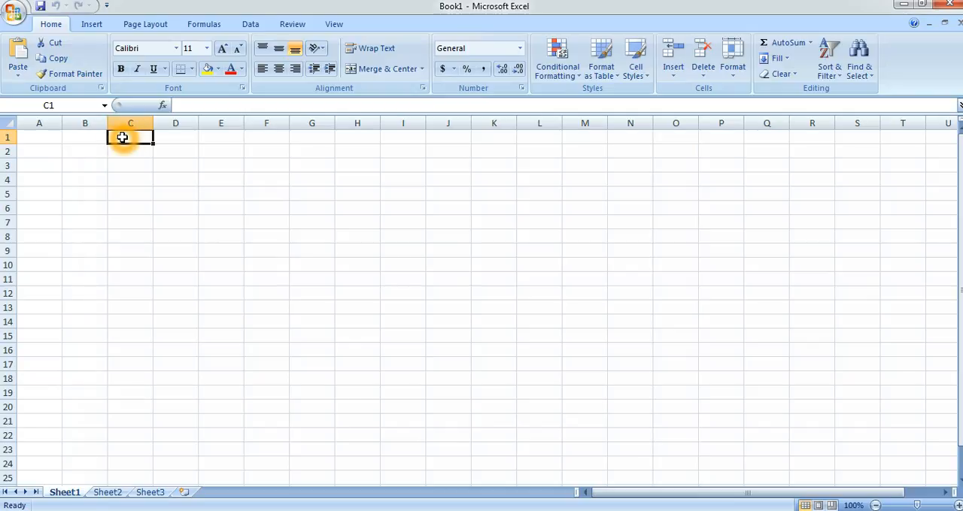
click(50, 134)
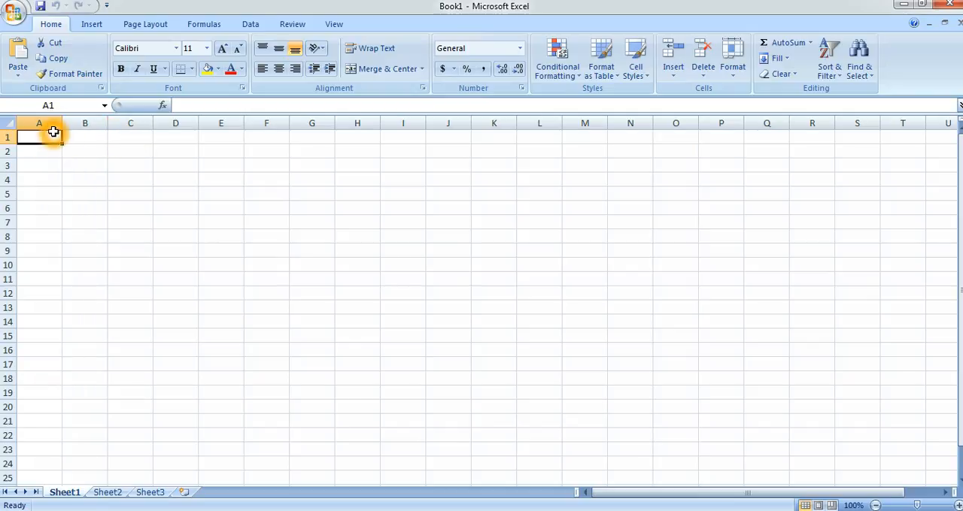
click(53, 152)
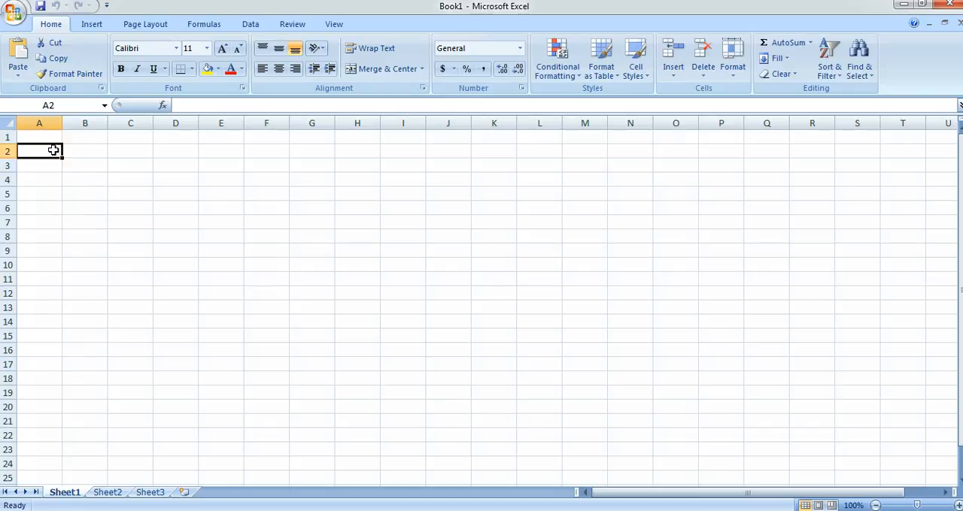
click(53, 150)
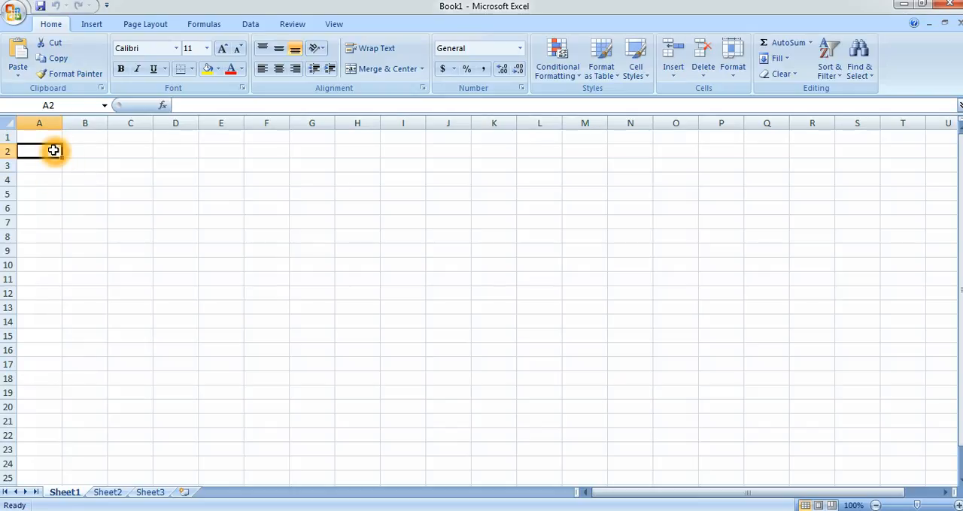
Open the On-Screen Keyboard and make A1 the active cell of the worksheet
key(super)
text(calc)
key(Return)
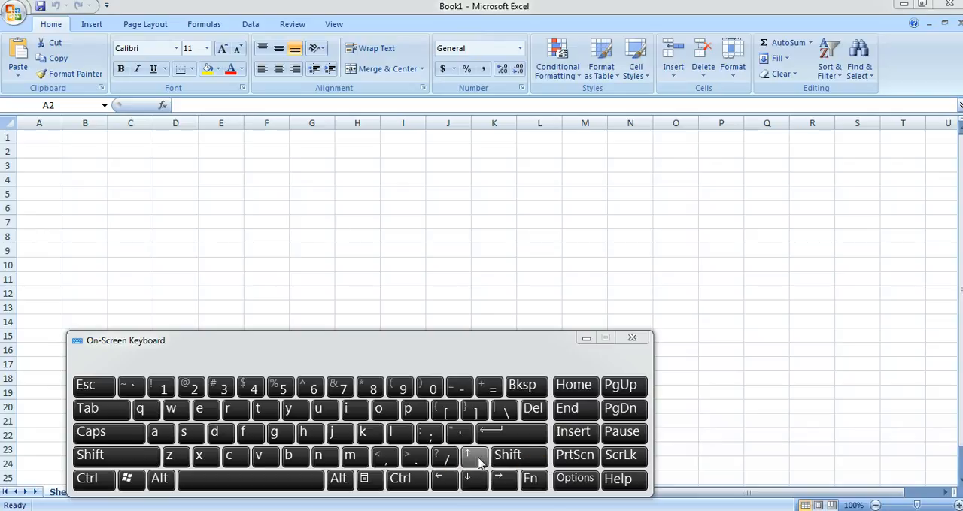
click(475, 481)
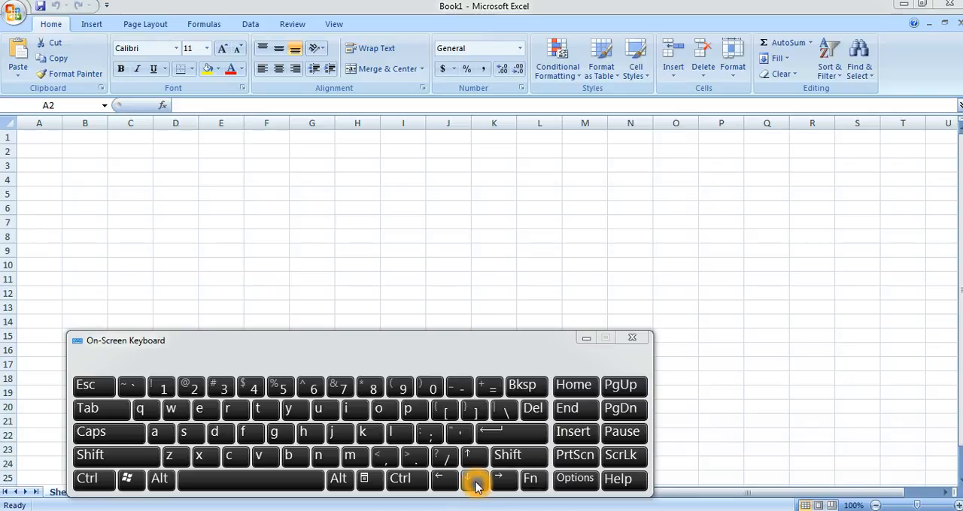
click(47, 134)
click(46, 133)
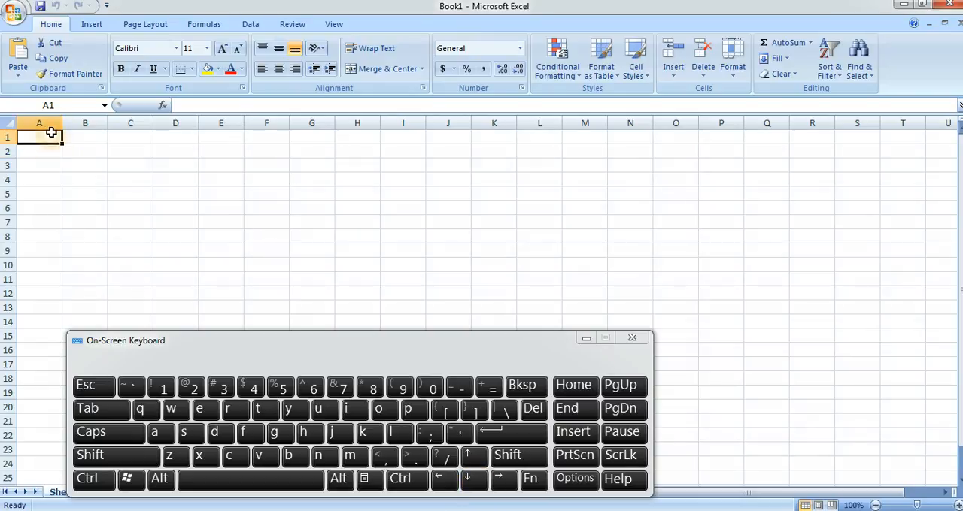
Move the active cell from A1 down to A6 and across to E6 with the On-Screen Keyboard
click(469, 482)
click(469, 482)
click(469, 482)
click(469, 481)
click(469, 482)
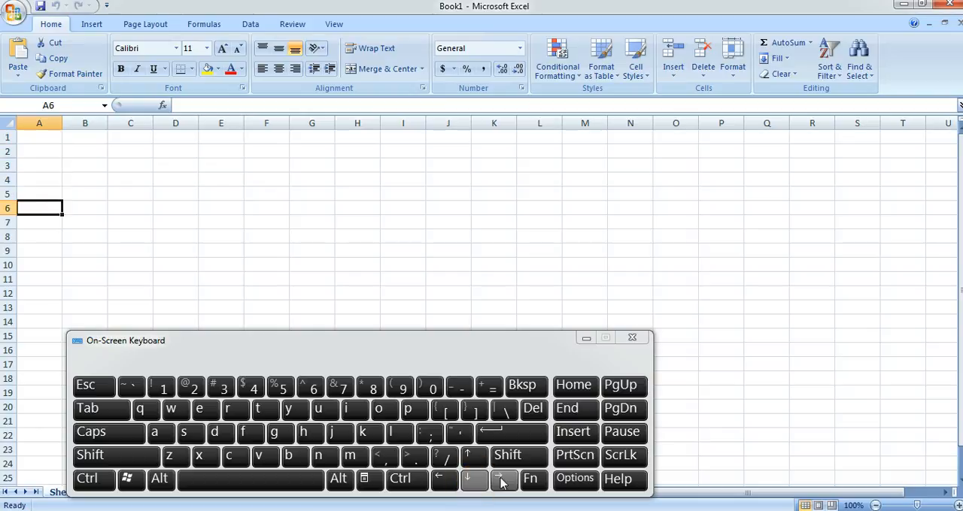
click(502, 480)
click(504, 481)
click(504, 481)
click(504, 482)
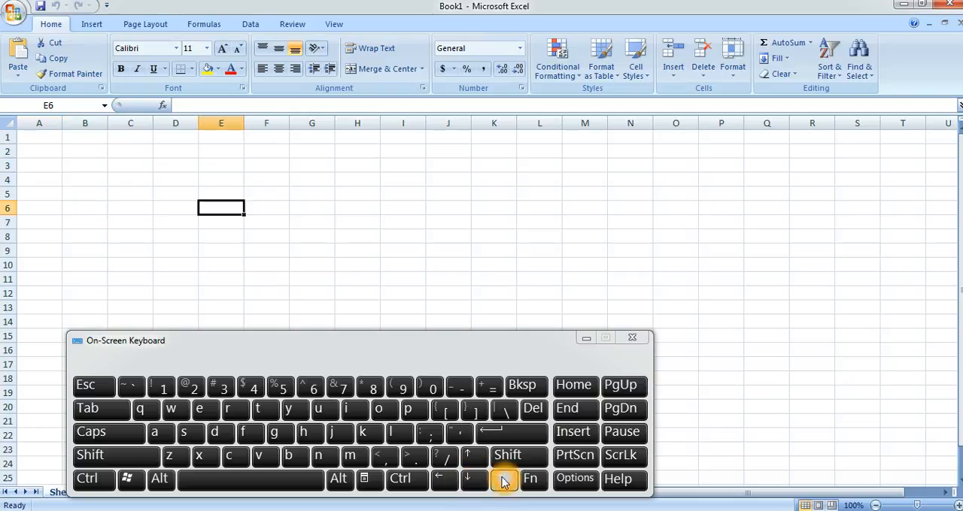
Move the active cell from E6 back to column B, up to B1 and over to A1 with the On-Screen Keyboard
click(443, 483)
click(443, 483)
click(443, 484)
click(471, 459)
click(472, 462)
click(473, 462)
click(473, 462)
click(472, 462)
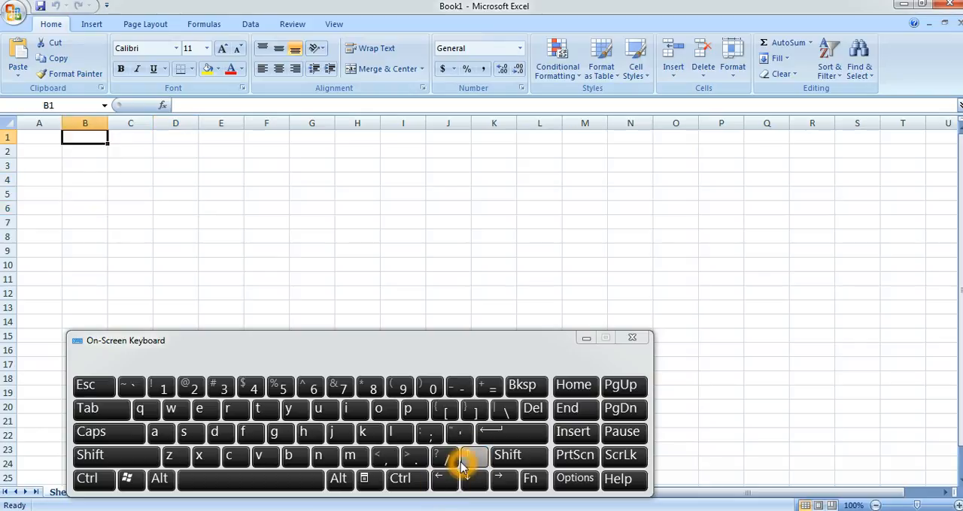
click(443, 483)
Move the active cell down column A to row 8 and across to I8 with the On-Screen Keyboard
click(514, 434)
click(514, 434)
click(514, 434)
click(514, 435)
click(513, 435)
click(514, 435)
click(514, 434)
click(502, 479)
click(502, 479)
click(503, 479)
click(502, 479)
click(503, 479)
click(503, 479)
click(502, 479)
click(503, 479)
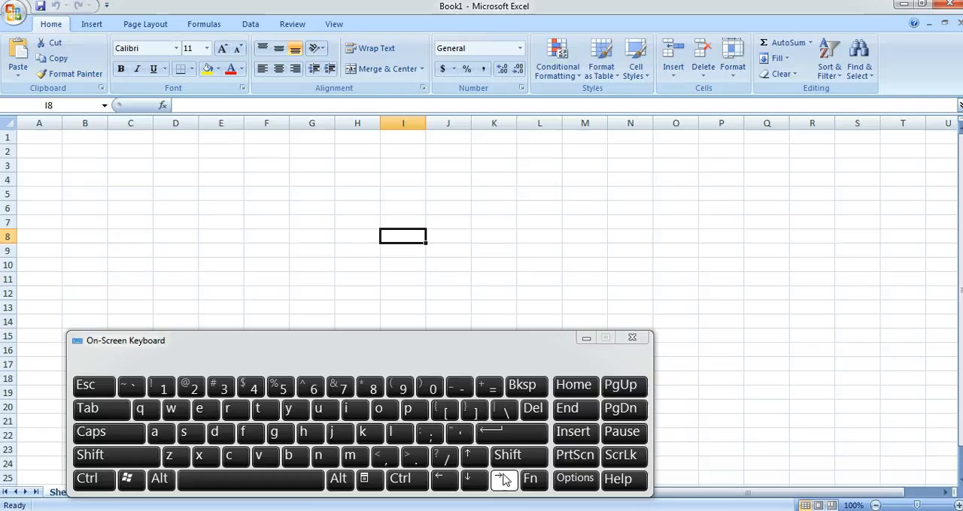
Jump to the first cell of row 8 and turn on End Mode with the On-Screen Keyboard
click(573, 389)
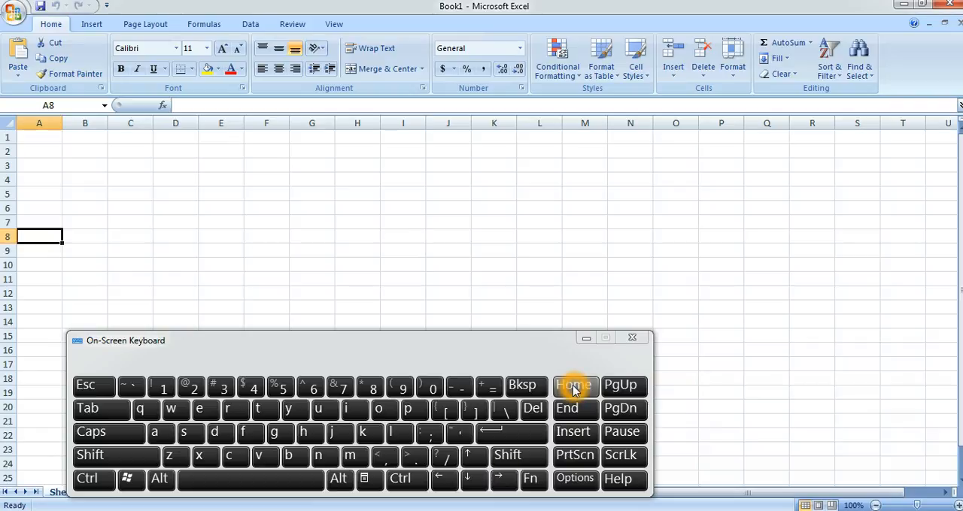
click(572, 410)
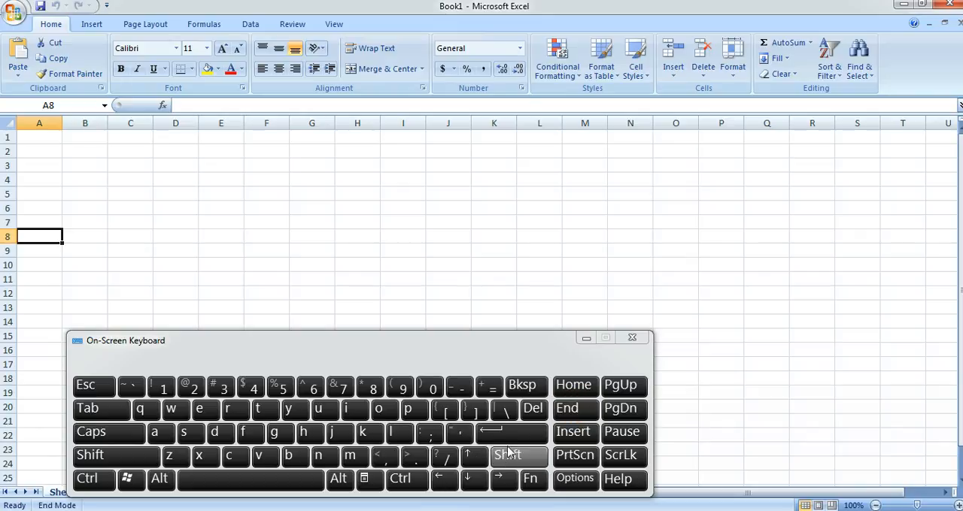
Close the On-Screen Keyboard and select single cells on Sheet1, including B3, A1, A2 and B4
click(632, 339)
drag(263, 280, 232, 266)
click(101, 166)
click(42, 138)
click(48, 153)
click(84, 180)
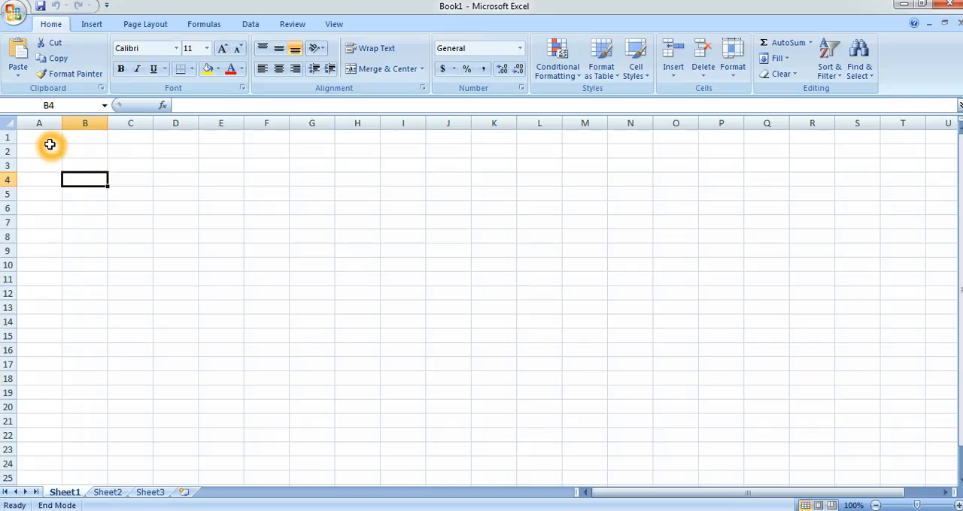
Enter the text "abc" in cell A1 of Sheet1
click(50, 143)
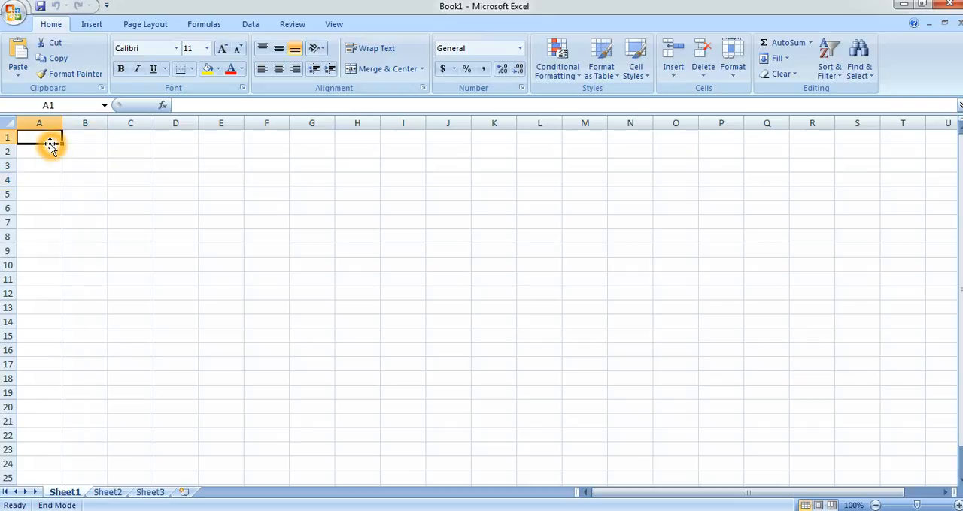
click(82, 174)
click(40, 136)
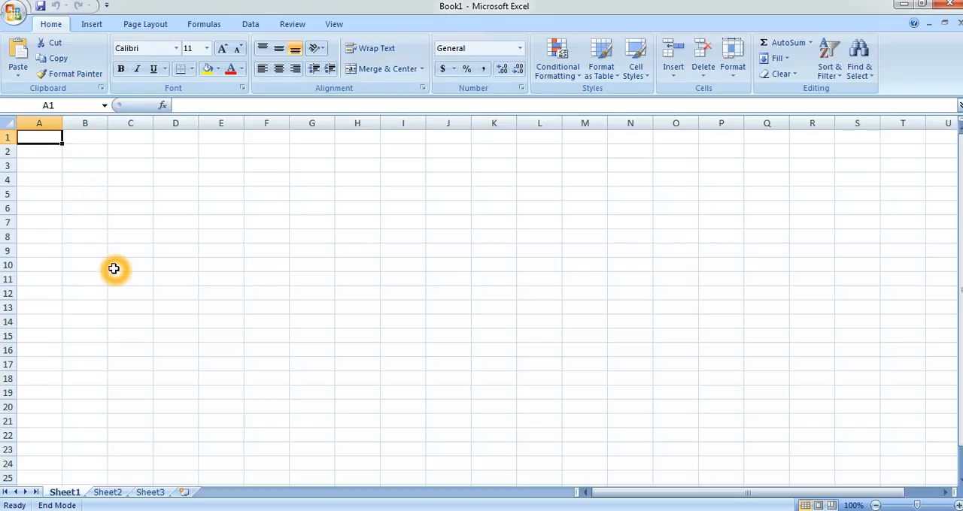
text(abc)
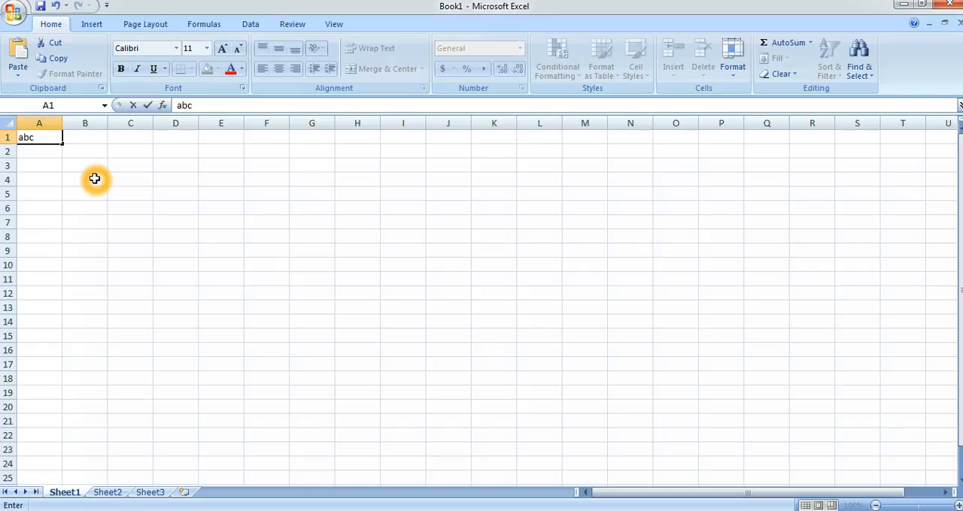
key(Return)
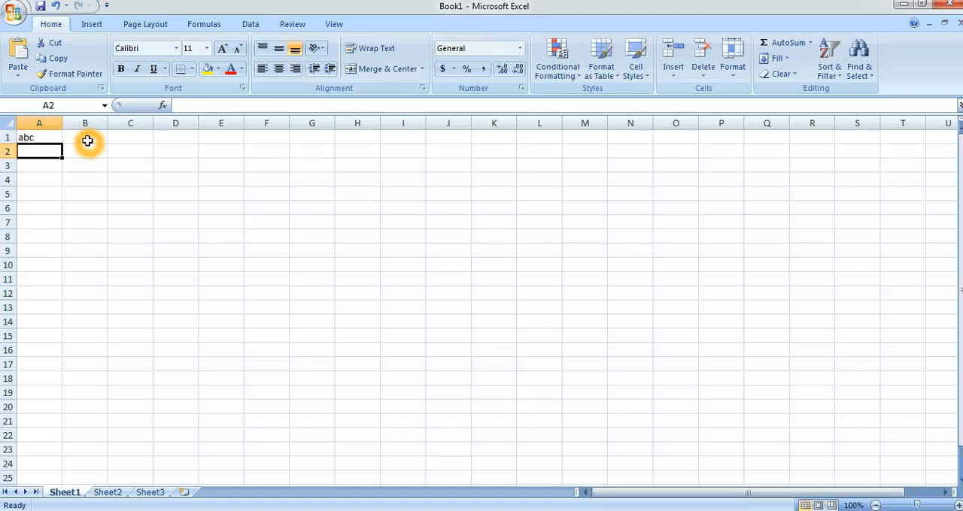
Enter the number 34 in cell B1, next to the text entry
click(84, 146)
click(86, 137)
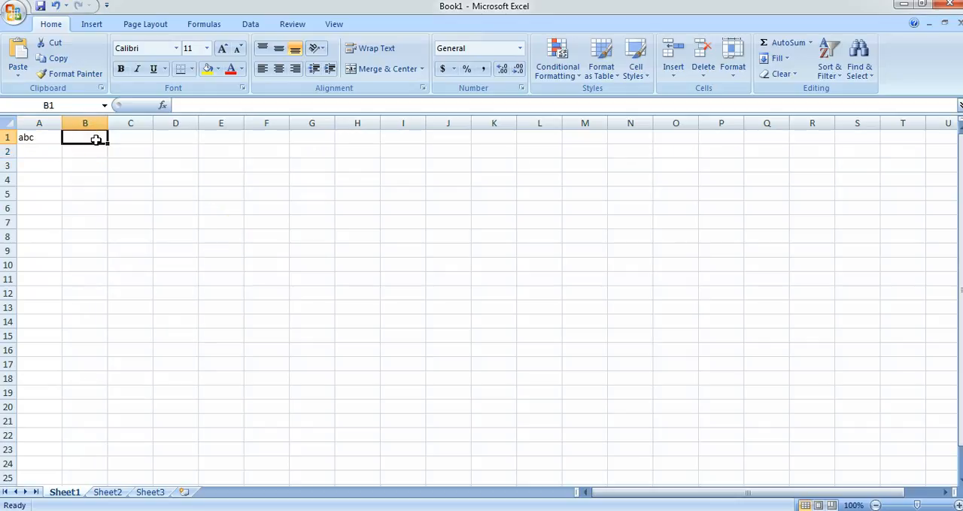
key(Left)
key(Right)
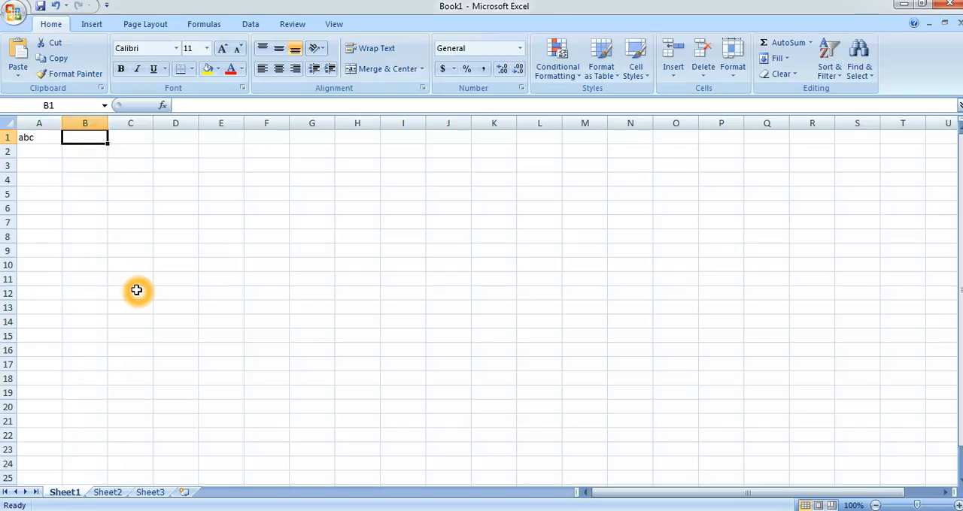
text(34)
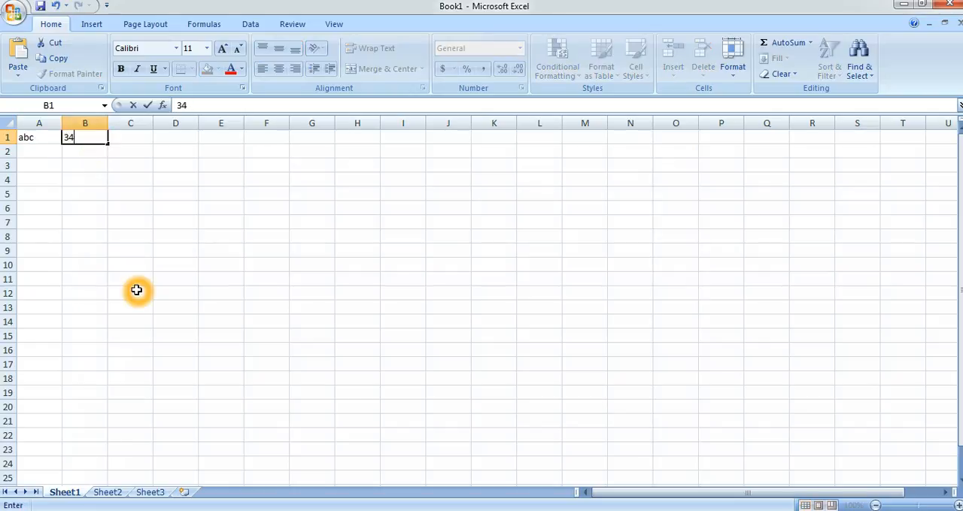
key(Return)
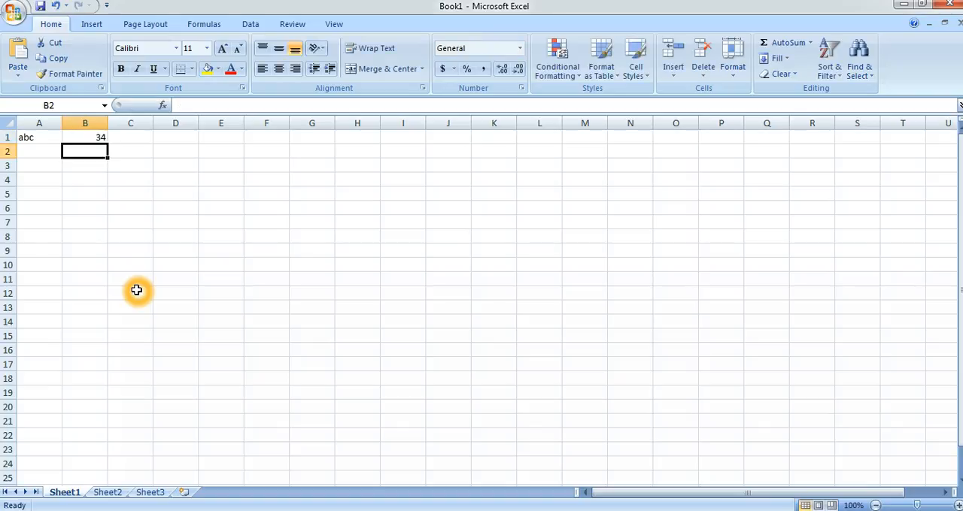
Examine how the text in A1 and the number in B1 are aligned by selecting these and neighbouring cells
click(94, 153)
click(92, 142)
click(96, 144)
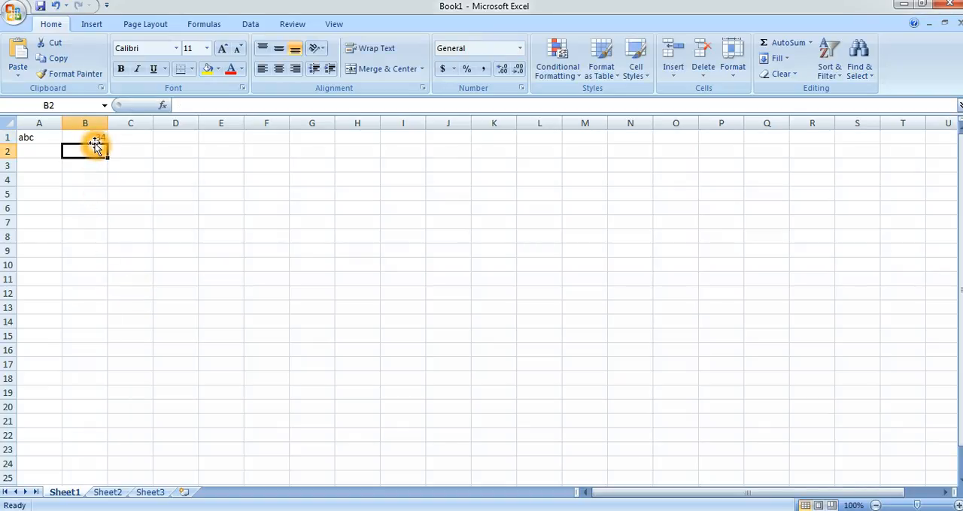
click(42, 139)
click(38, 138)
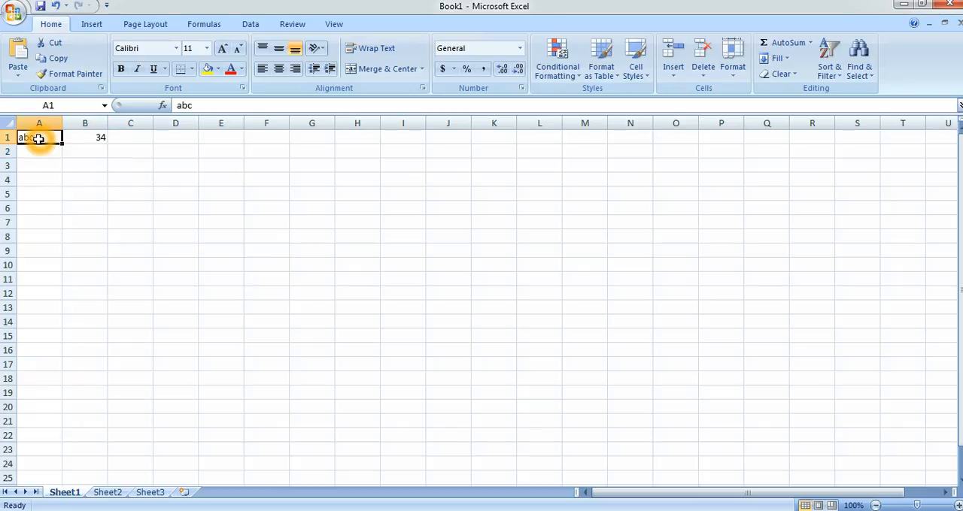
click(35, 139)
click(35, 137)
click(86, 137)
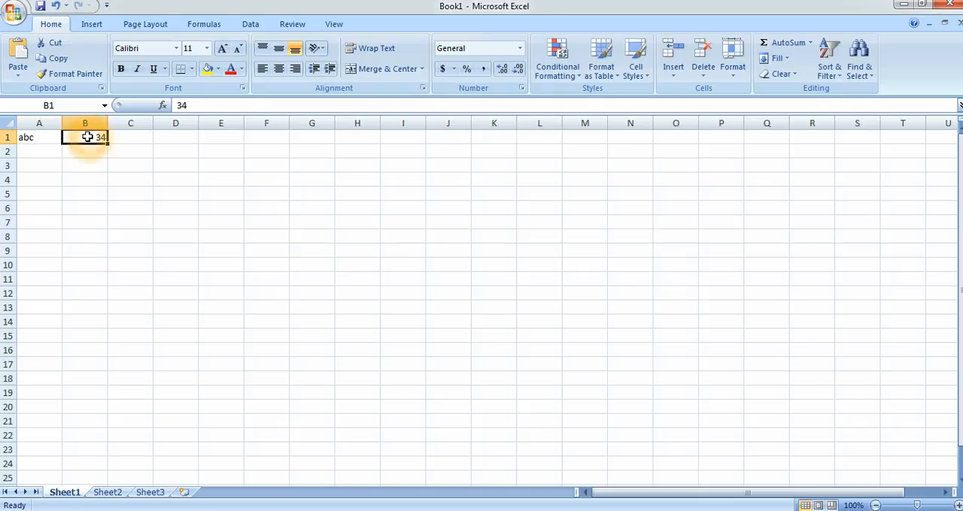
click(104, 137)
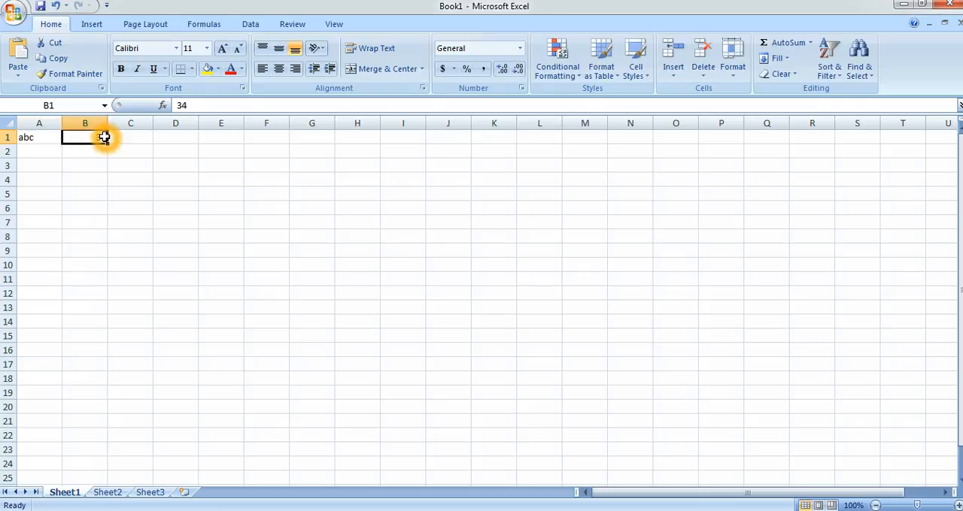
click(103, 176)
click(103, 176)
click(84, 191)
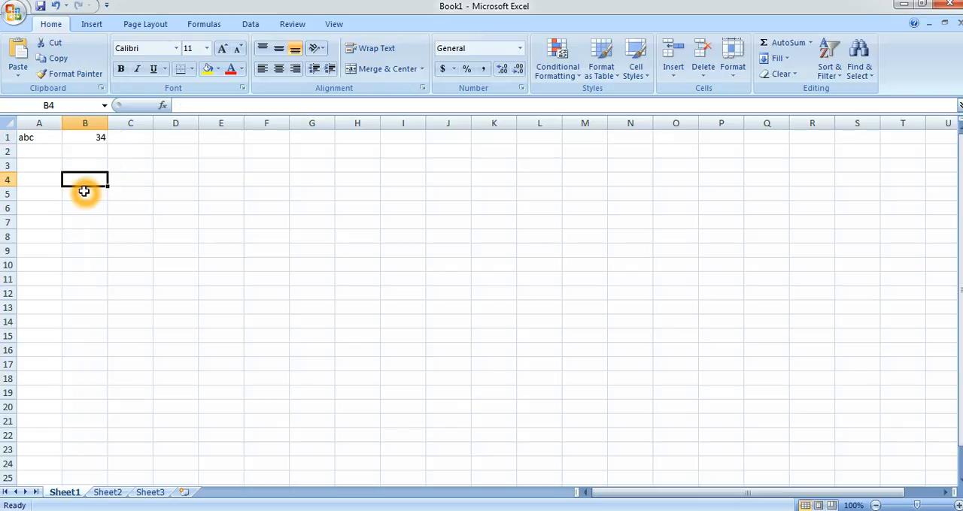
click(57, 141)
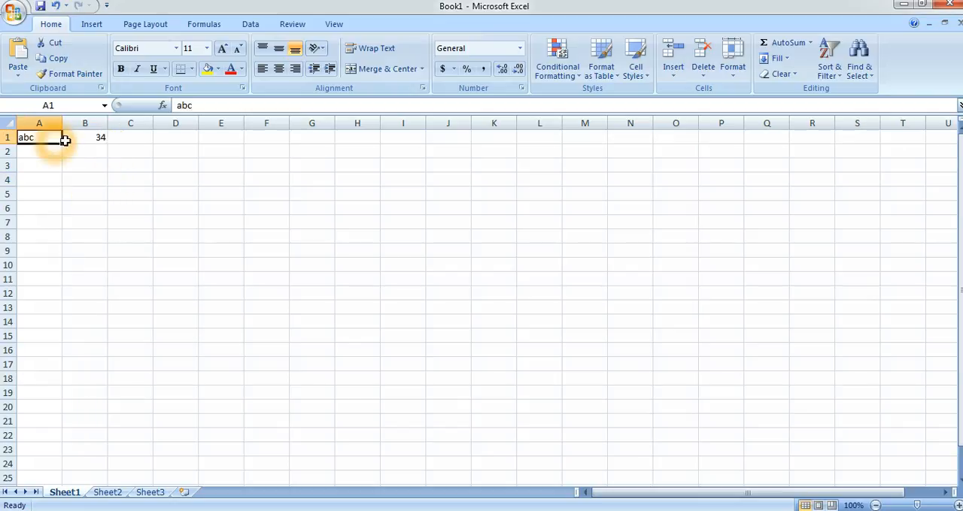
click(83, 140)
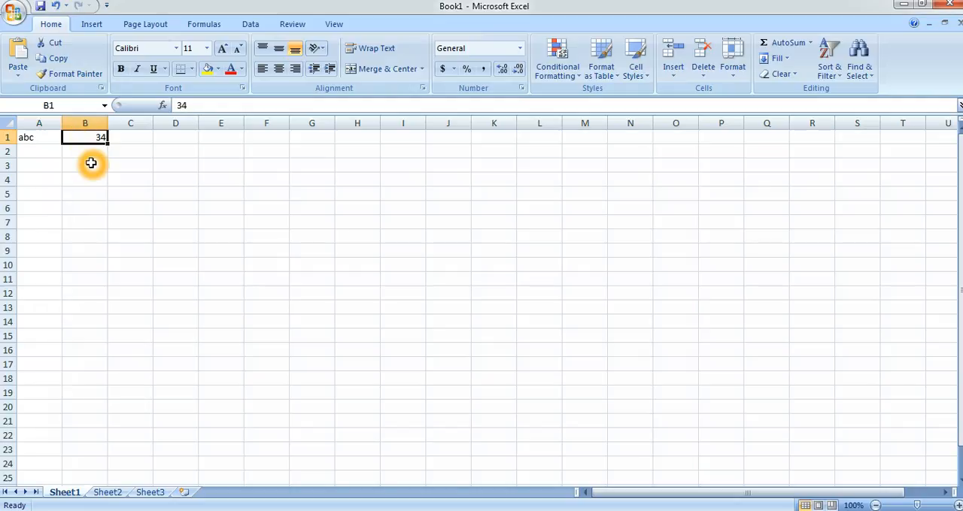
click(91, 163)
click(91, 153)
Edit the existing cell contents in place so that A1 reads "abcd" and B1 reads 343
click(41, 139)
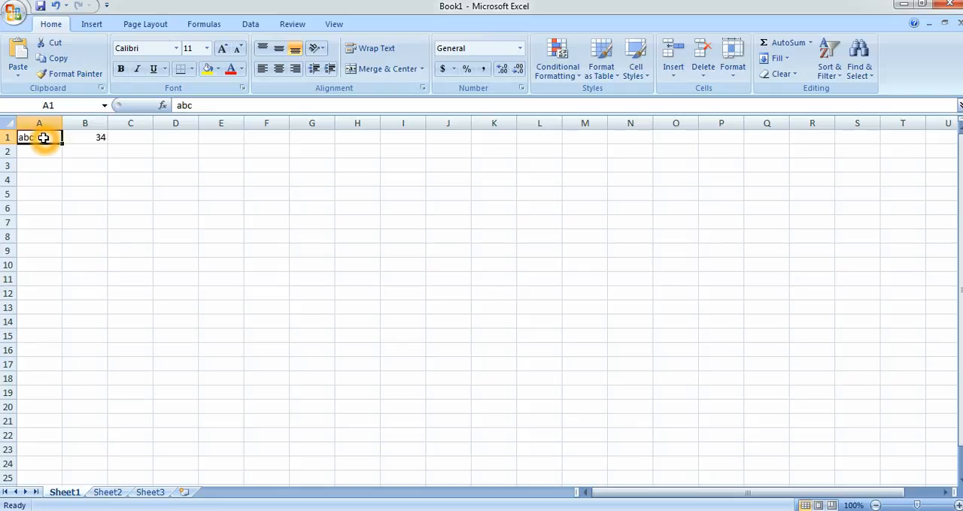
click(42, 138)
double_click(42, 137)
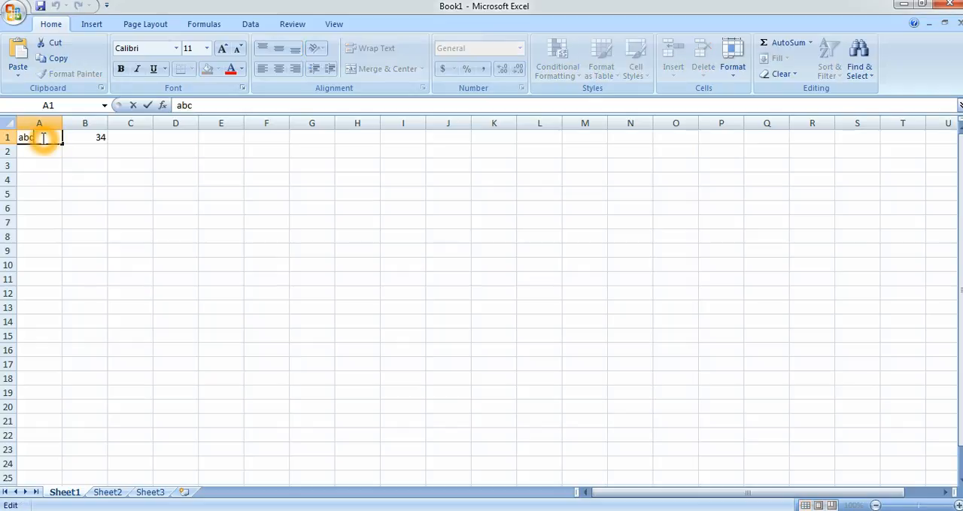
text(d)
click(101, 137)
double_click(102, 137)
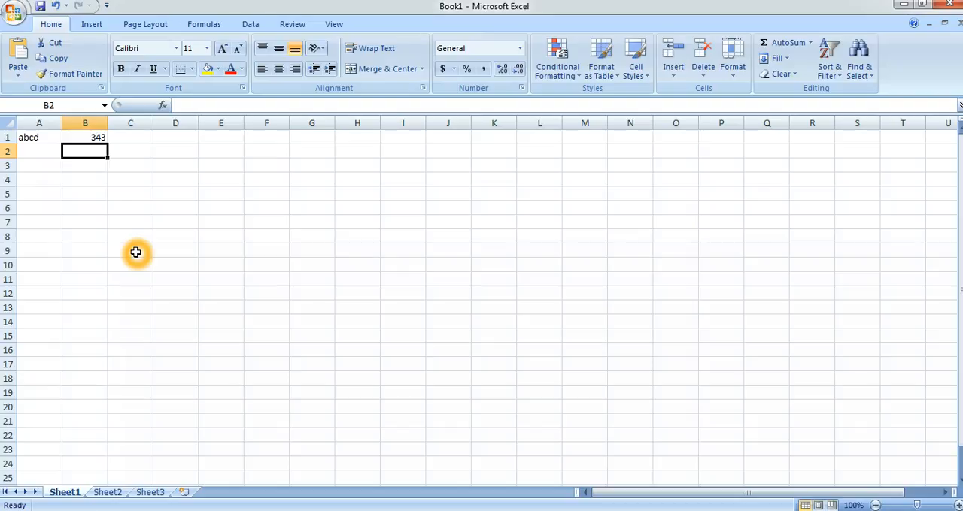
Clear the contents of cells A1:B1 and return to A1
drag(30, 137, 91, 138)
key(Delete)
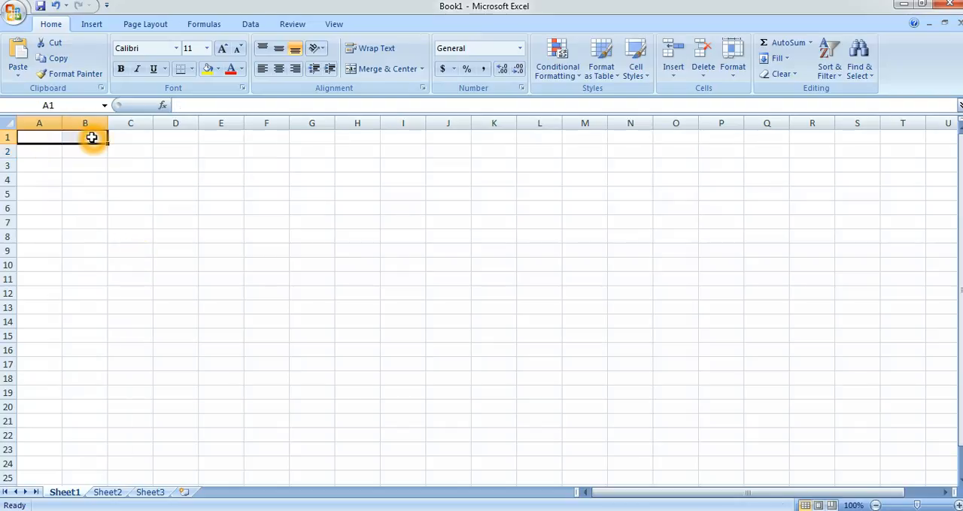
key(Left)
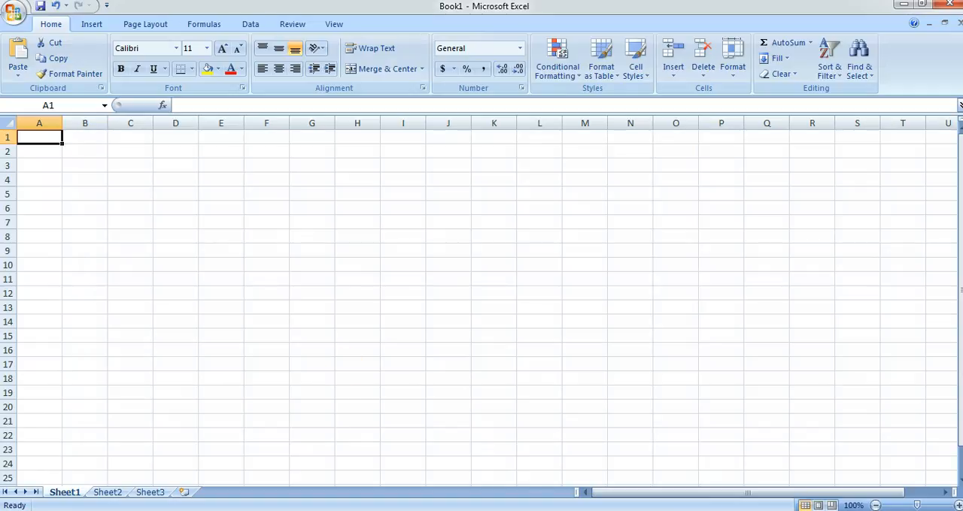
right_click(777, 510)
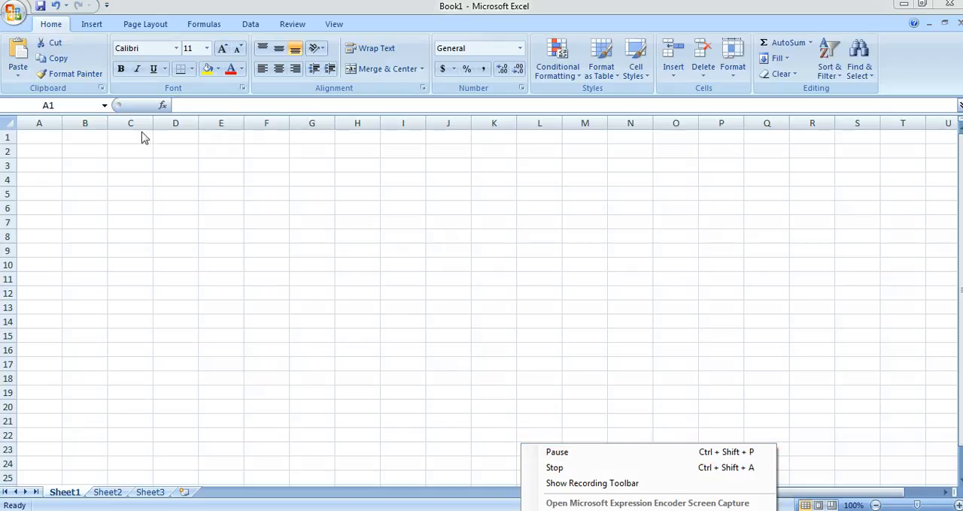
click(92, 151)
click(44, 136)
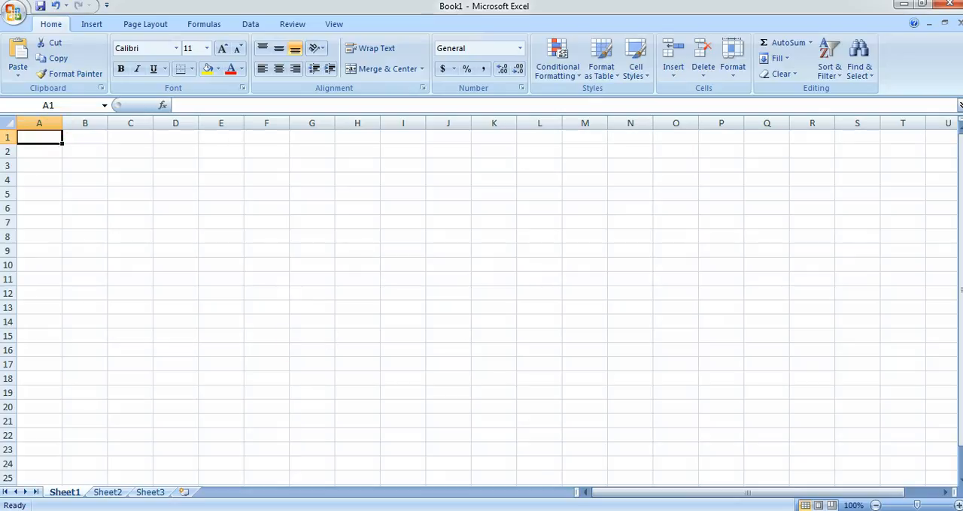
right_click(777, 510)
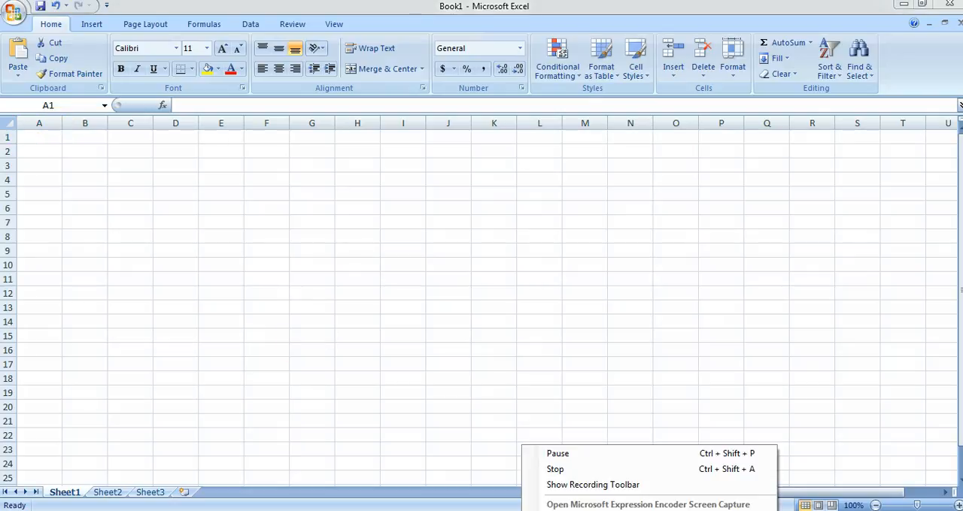
click(427, 301)
Enter the column heading "Sr.No." in cell A1 and move on to B1
click(35, 138)
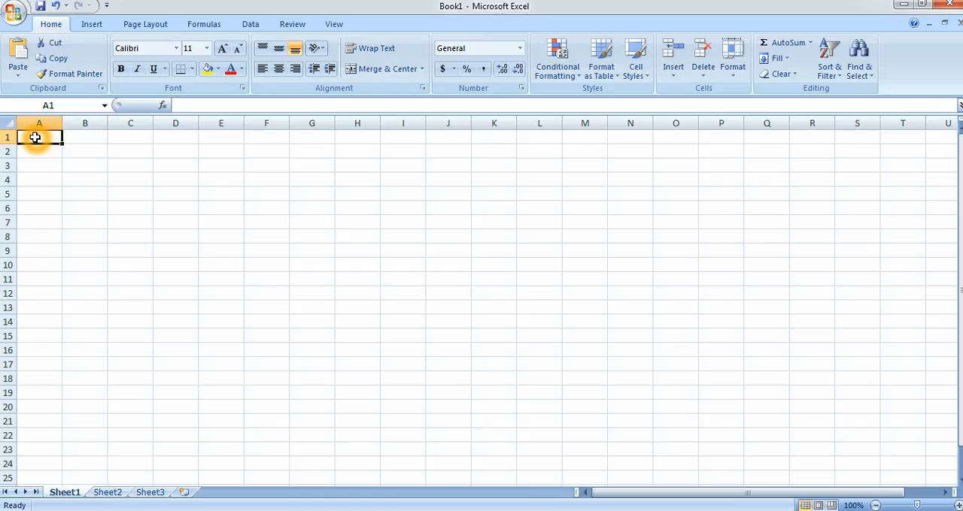
text(Sr.NO)
key(BackSpace)
text(o.)
key(Tab)
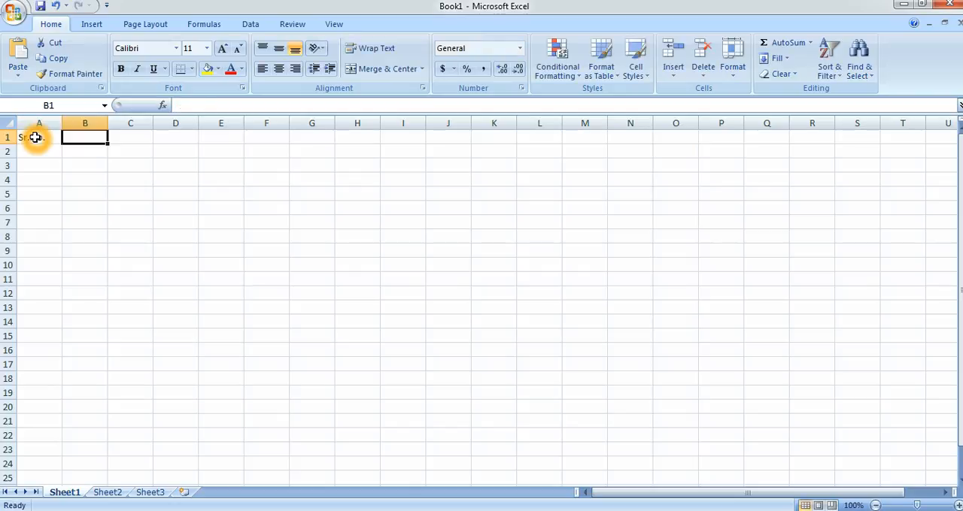
Enter the column headings "First Name" in B1, "Last Name" in C1 and "DOB" in D1
text(Fi)
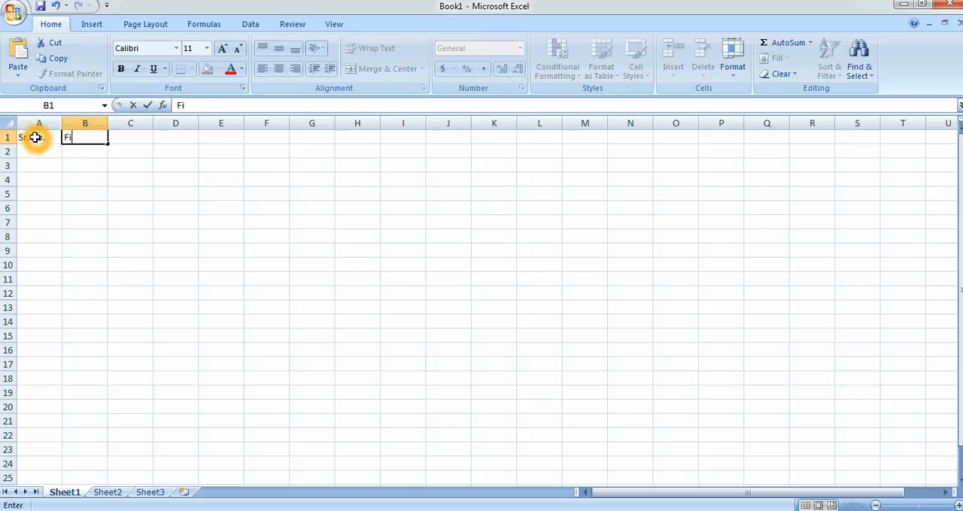
text(rst Name)
key(Tab)
text(Last Name)
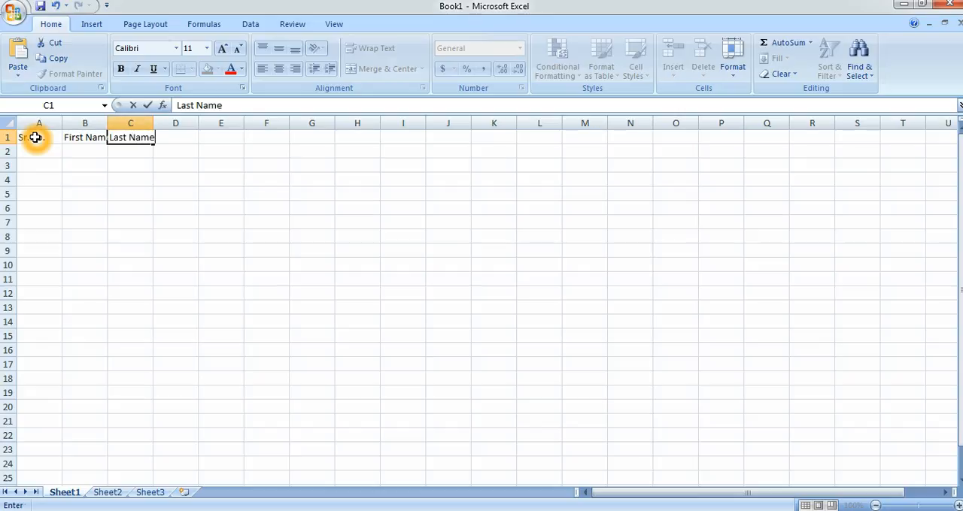
key(Tab)
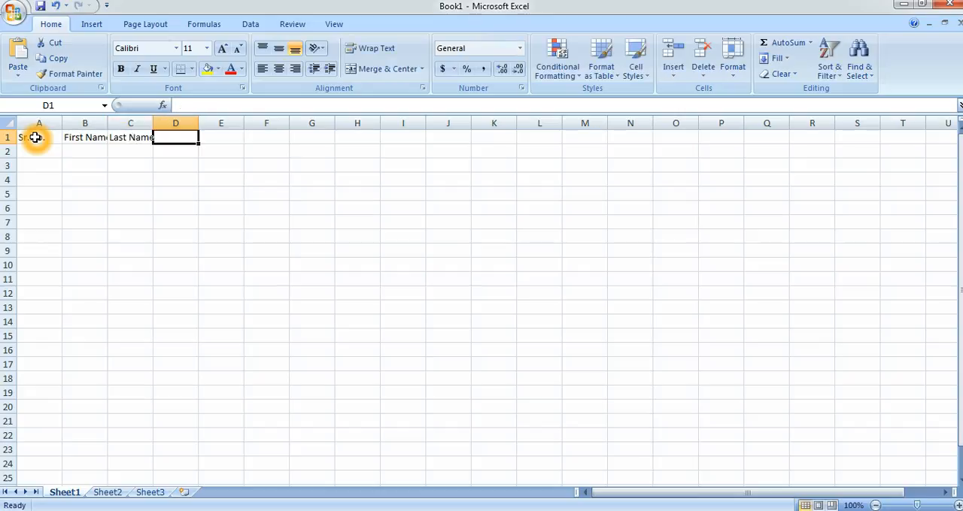
text(DOB)
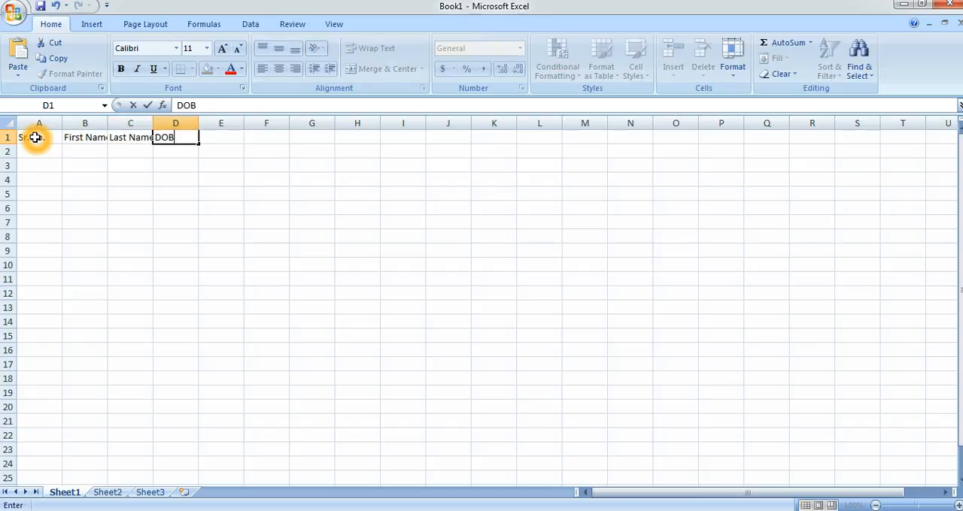
key(Tab)
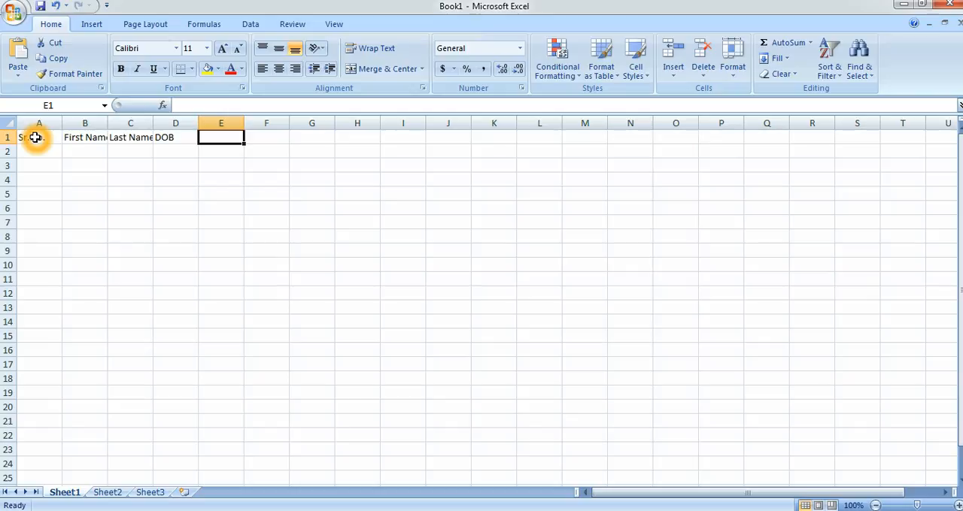
Enter the column headings "Mobile No" in E1 and "Department" in F1
click(118, 137)
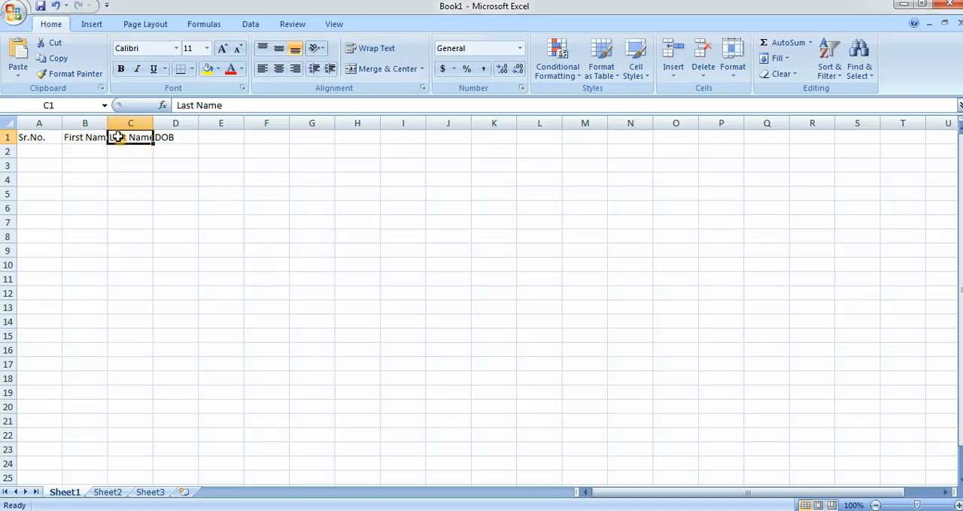
key(Right)
key(Right)
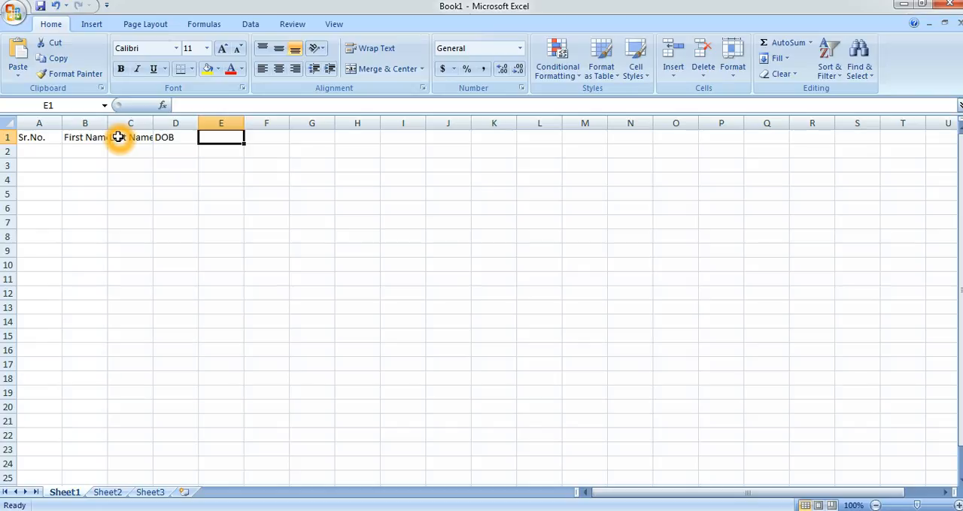
text(Mobile No)
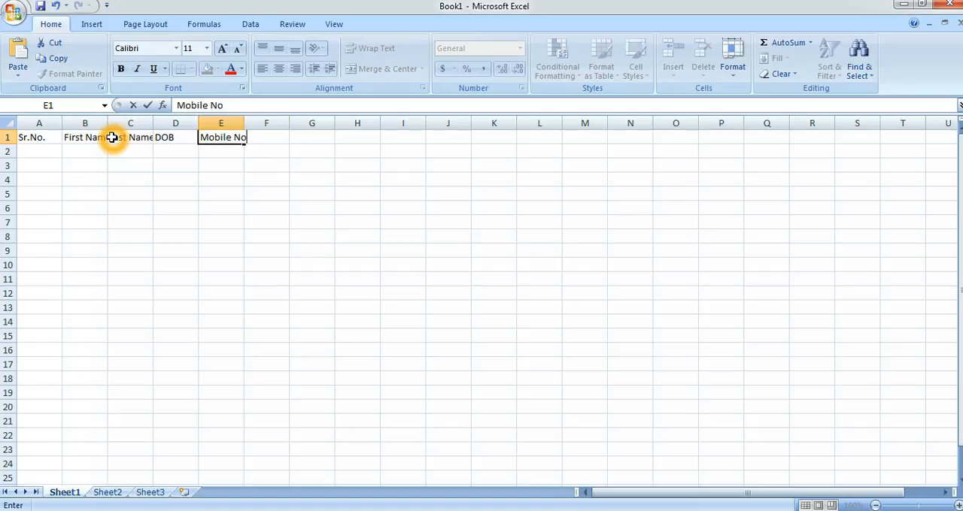
key(Tab)
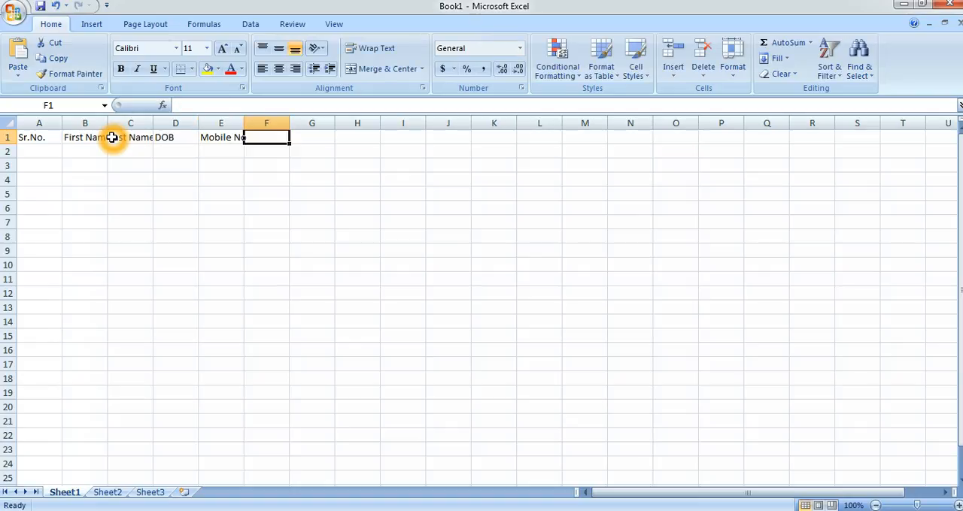
text(De)
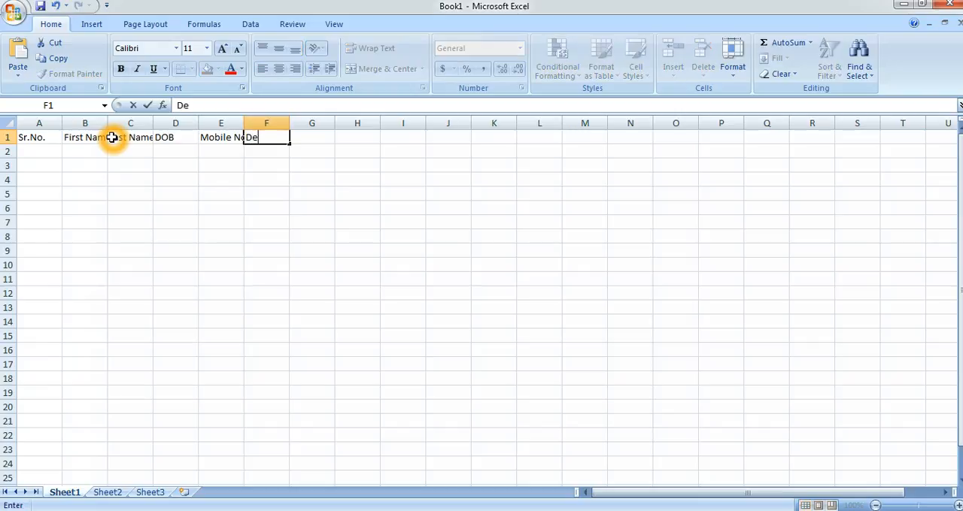
text(partment)
key(Tab)
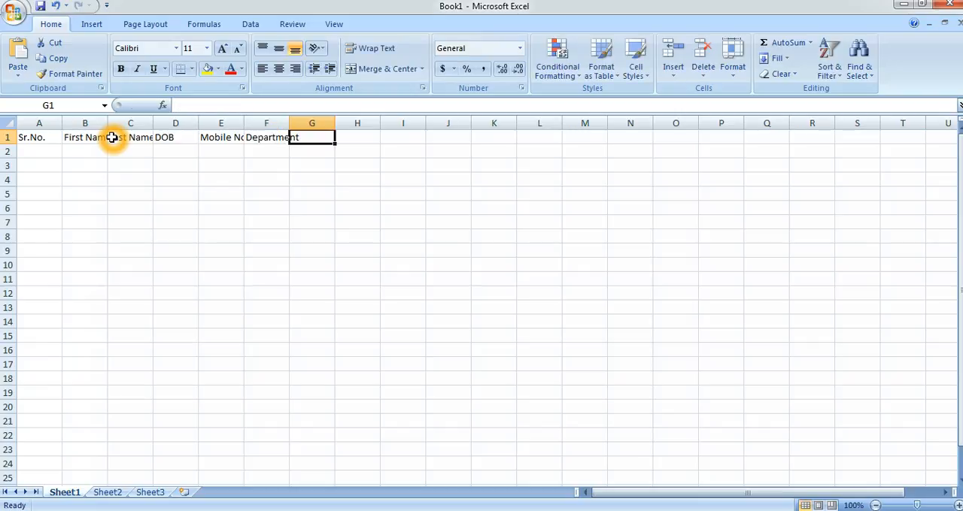
Enter the column headings "Exp." in G1 and "Salary DOJ" in H1
text(Exp.)
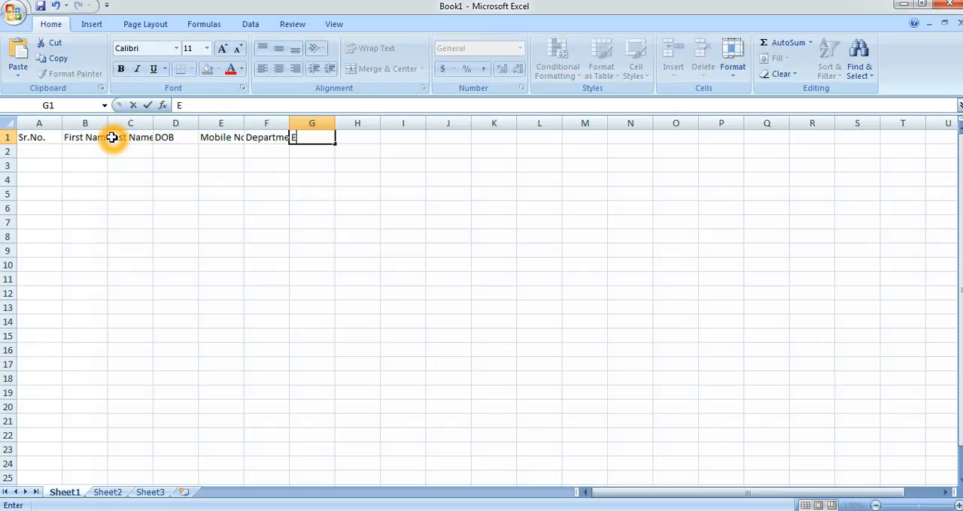
key(BackSpace)
text(erience)
key(BackSpace)
key(BackSpace)
key(BackSpace)
key(BackSpace)
key(BackSpace)
key(BackSpace)
key(BackSpace)
text(.)
key(Tab)
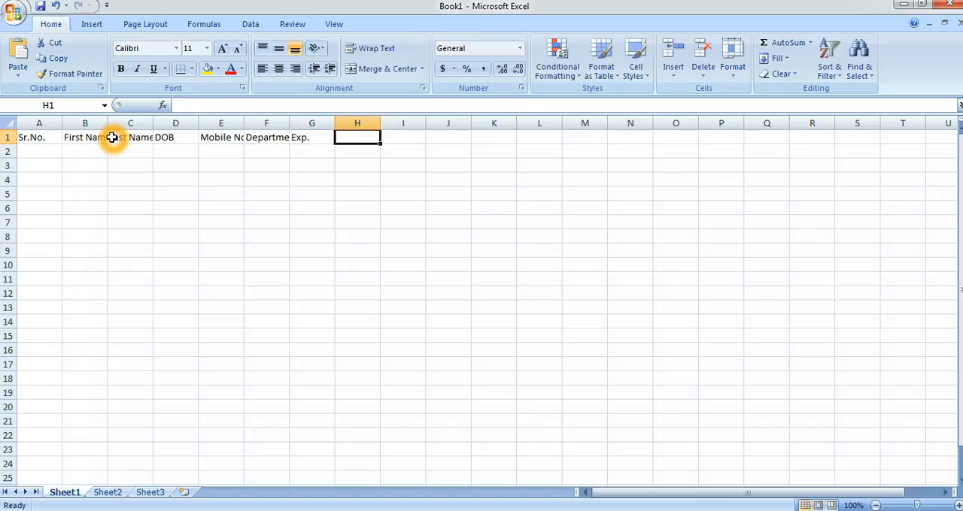
text(Salary DOJ)
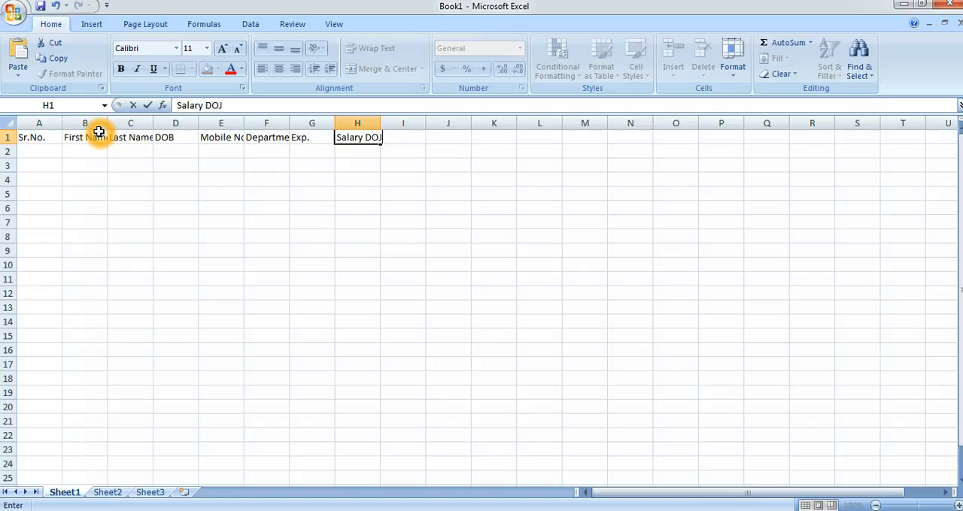
key(Return)
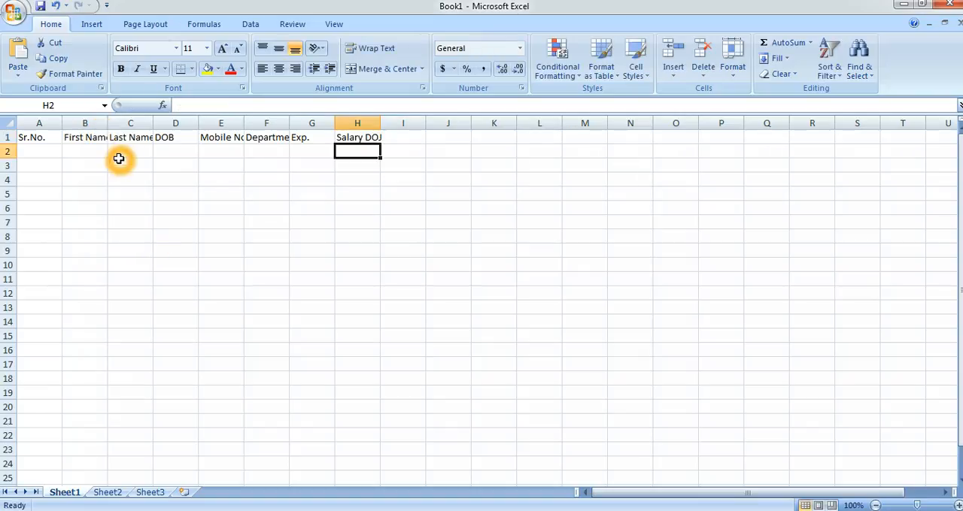
Widen columns B, C, E and F so that their headings fit in full
click(98, 137)
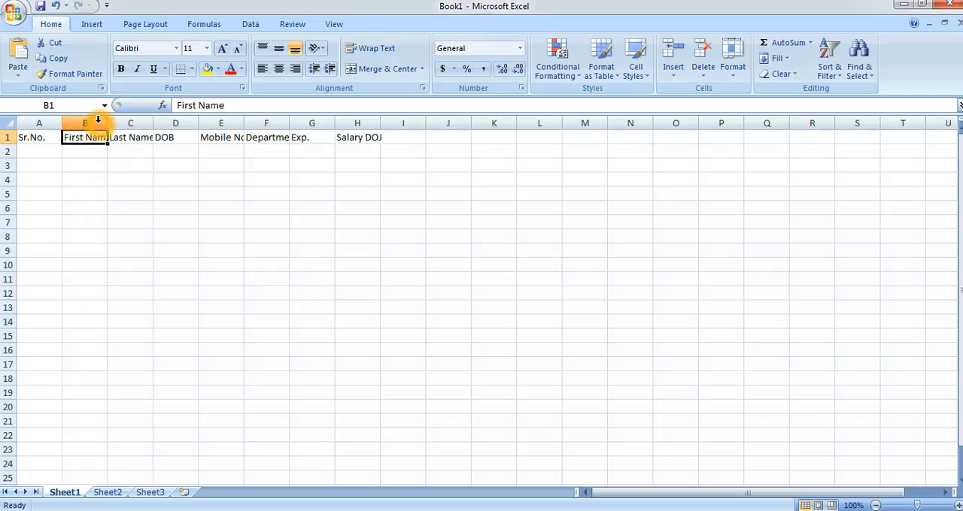
drag(108, 123, 181, 124)
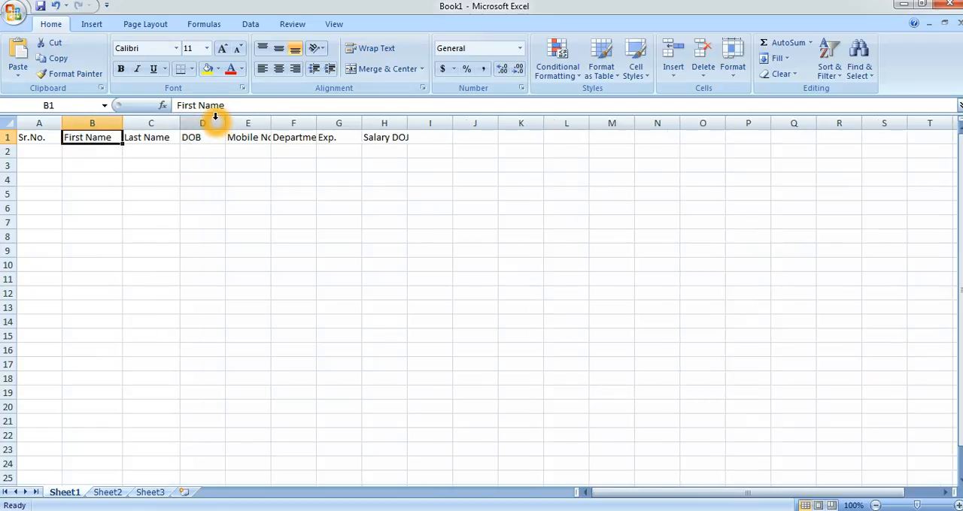
drag(259, 122, 286, 122)
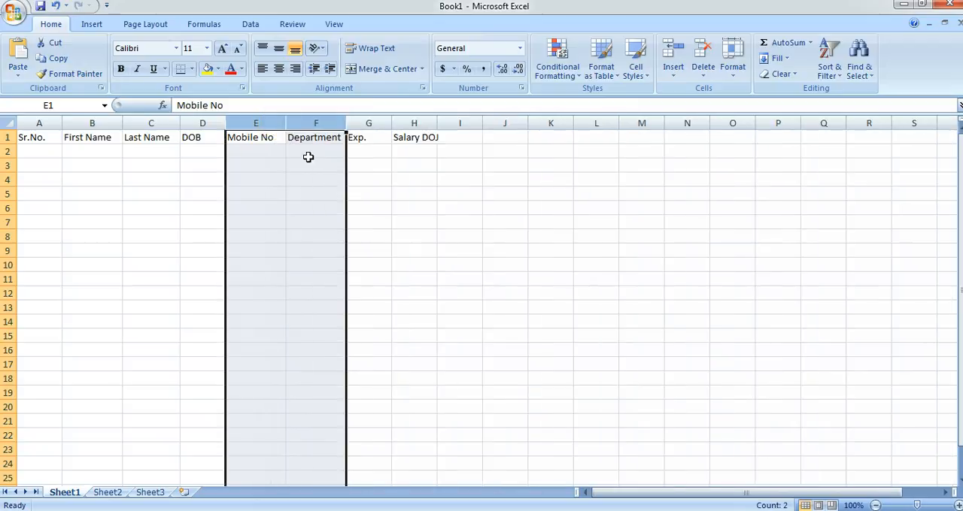
click(316, 152)
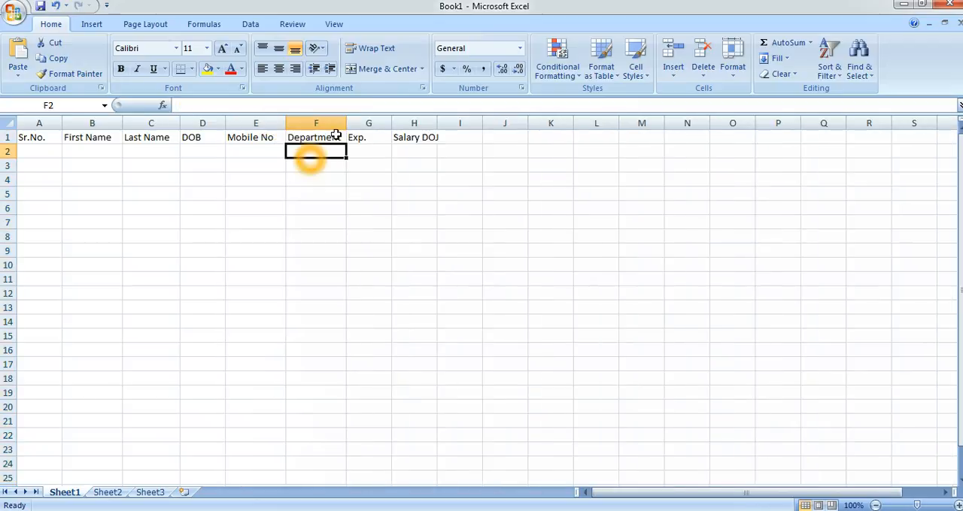
Edit the heading in H1 in place so that it reads only "Salary"
click(422, 139)
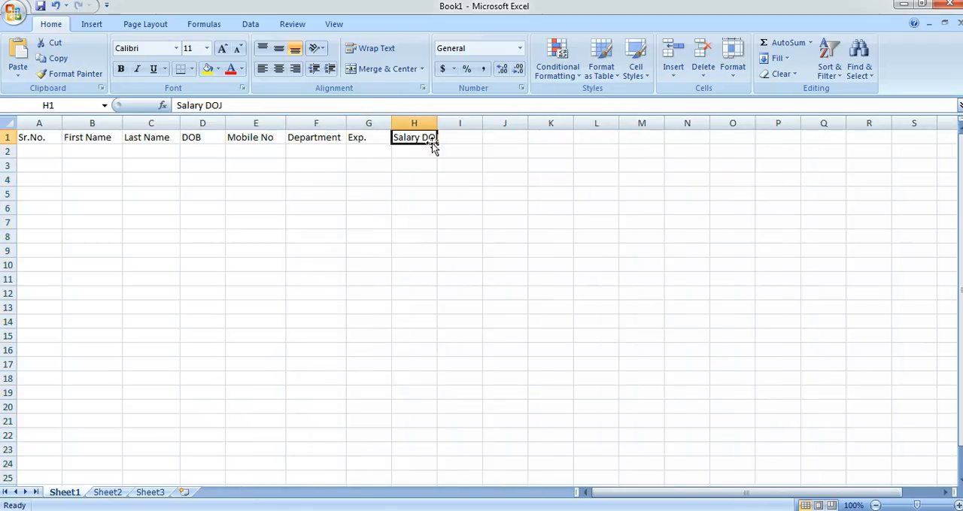
click(421, 137)
double_click(421, 137)
drag(421, 138, 462, 146)
key(BackSpace)
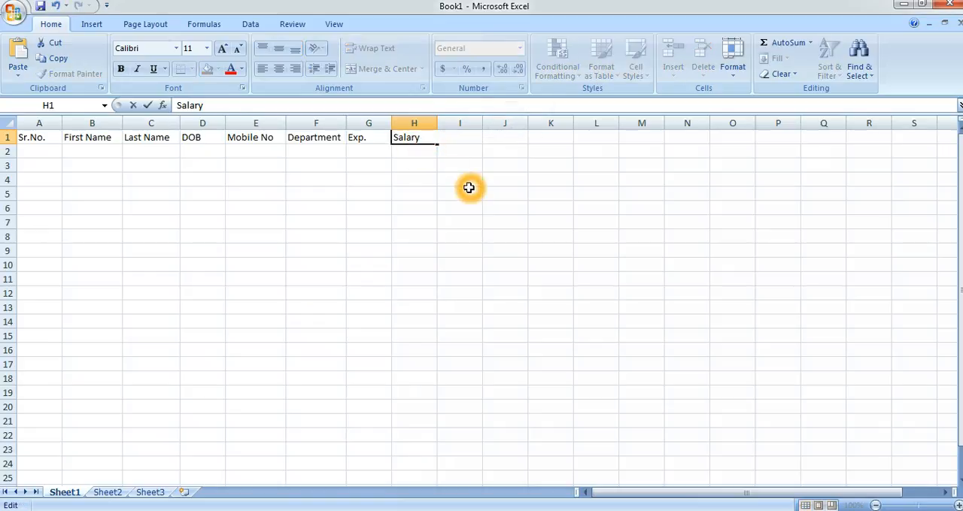
key(Return)
Enter the column heading "DOJ" in cell I1
key(Up)
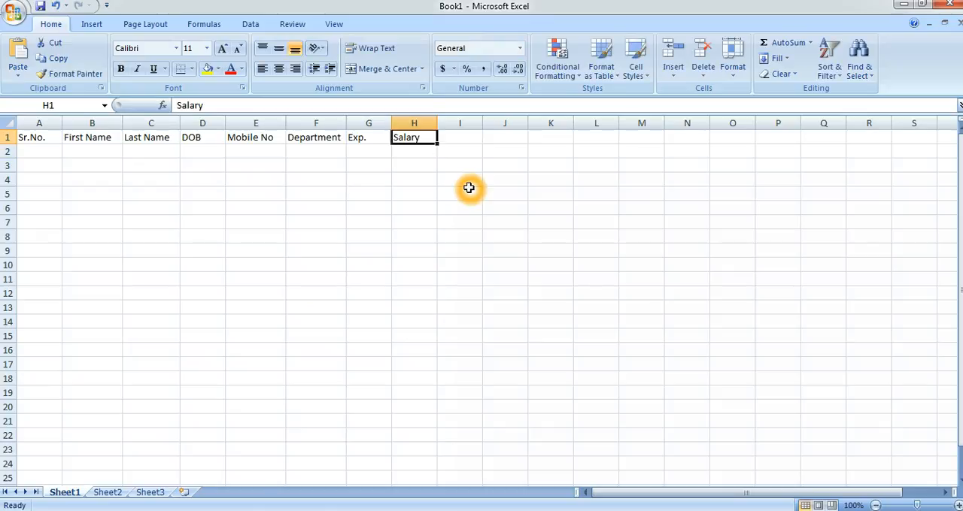
key(Right)
text(DOJ)
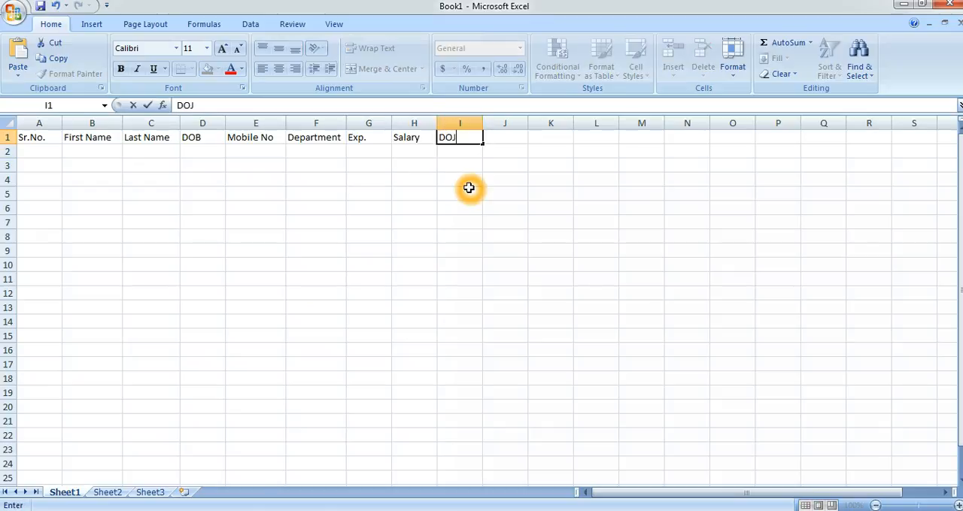
key(Return)
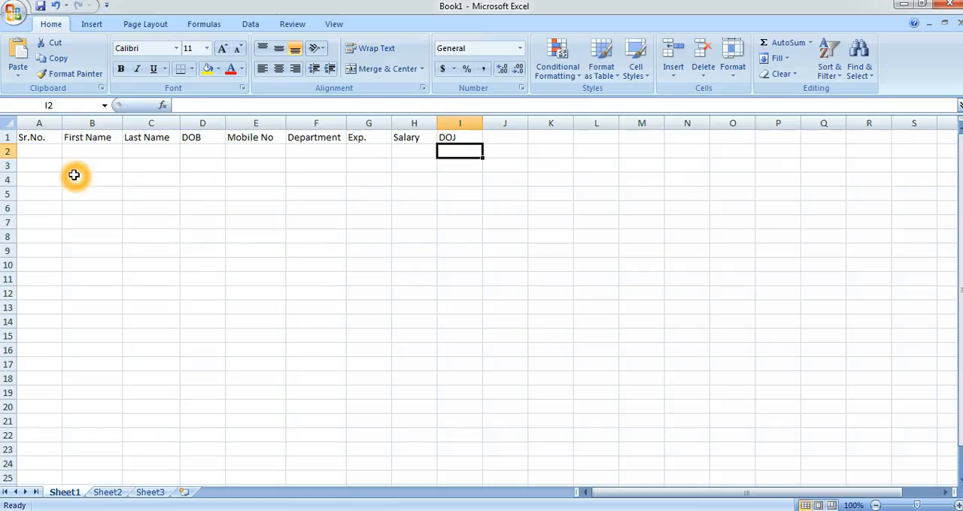
Start the first record in row 2 with serial number 1 in A2 and the employee's full name in B2
click(46, 150)
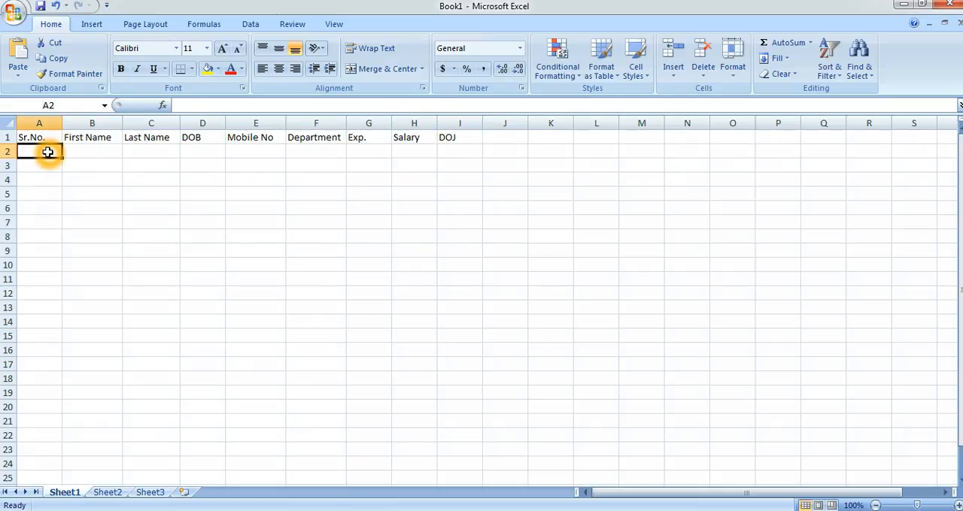
text(1)
key(Tab)
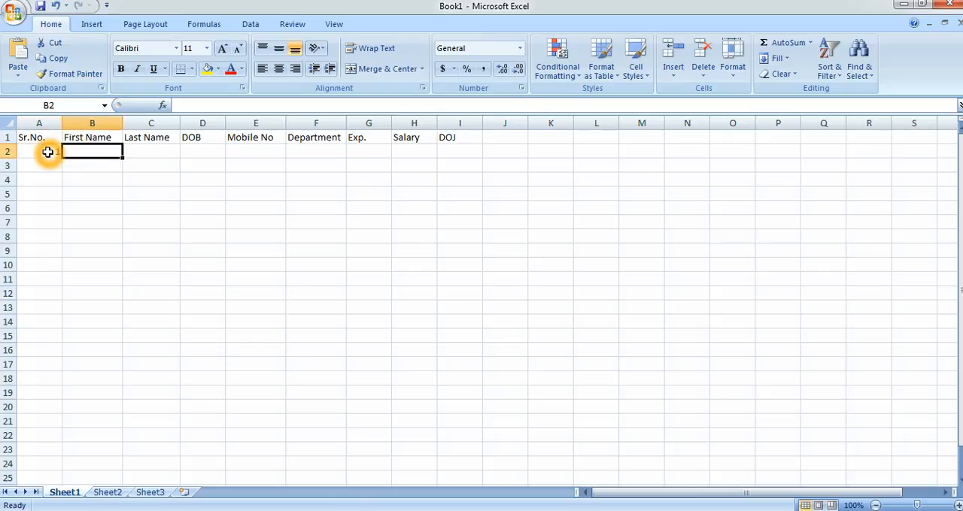
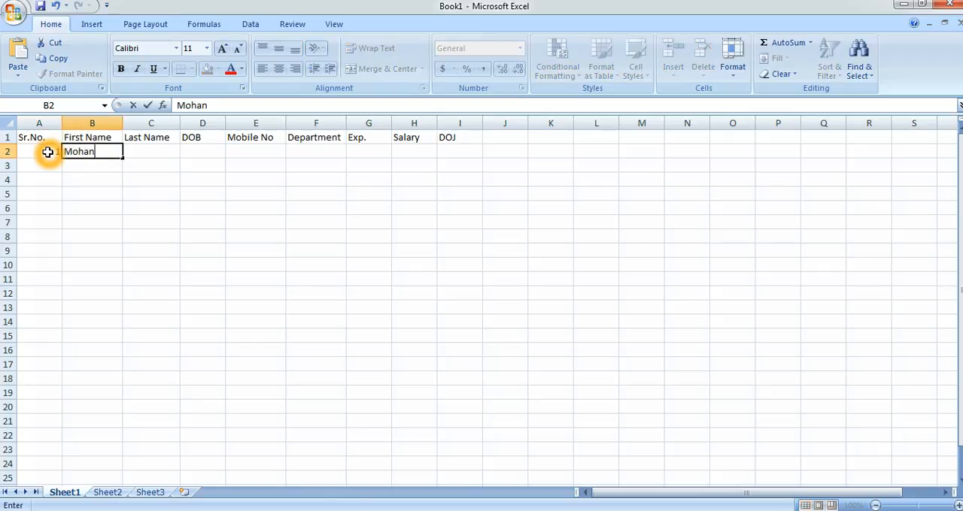
key(Tab)
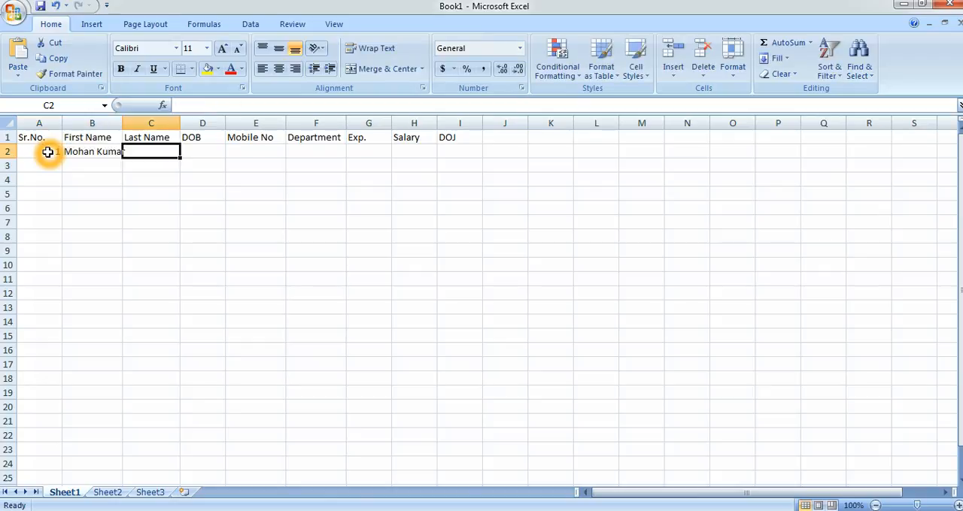
Edit cell B2 in place to remove the last name and keep only the employee's first name
key(Left)
key(F2)
key(BackSpace)
key(BackSpace)
key(BackSpace)
key(BackSpace)
key(BackSpace)
key(BackSpace)
key(Return)
Enter the employee's last name in C2 and date of birth in D2
key(Up)
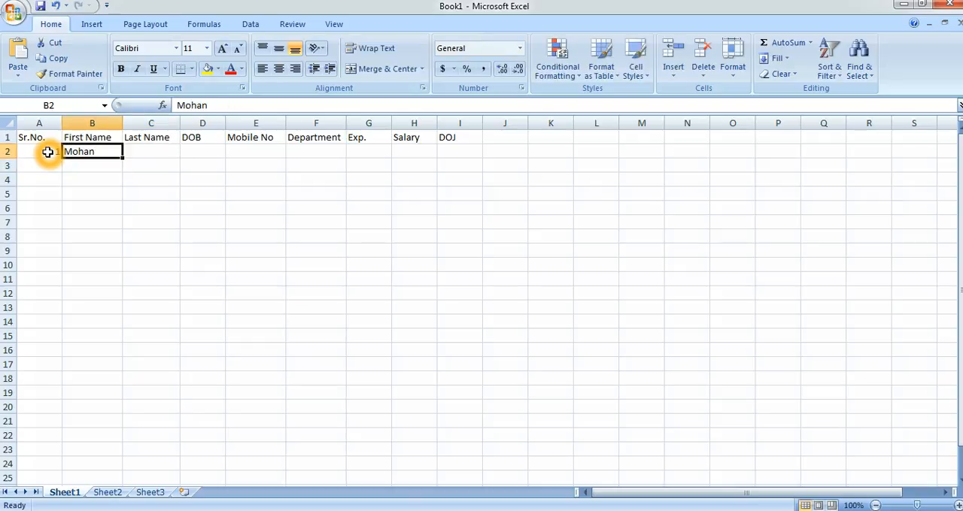
key(Right)
text(Kumar)
key(Tab)
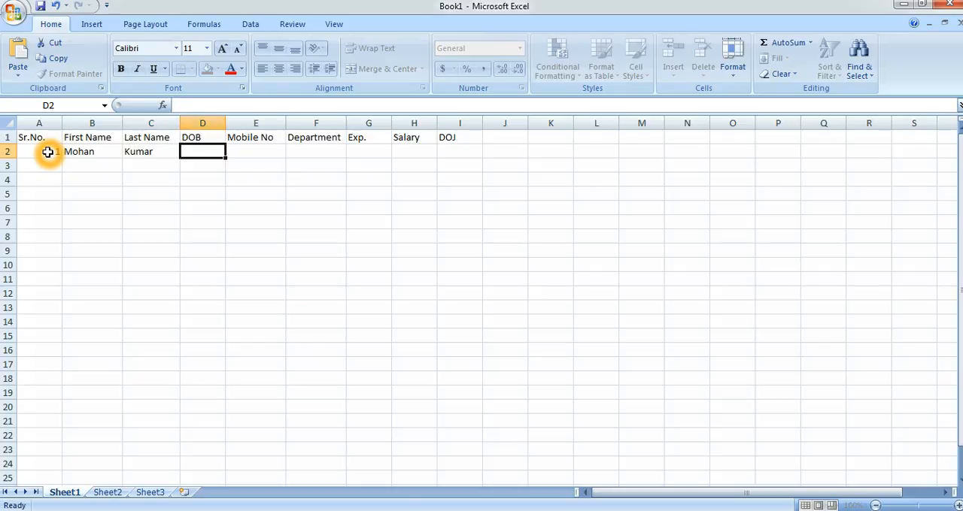
text(30)
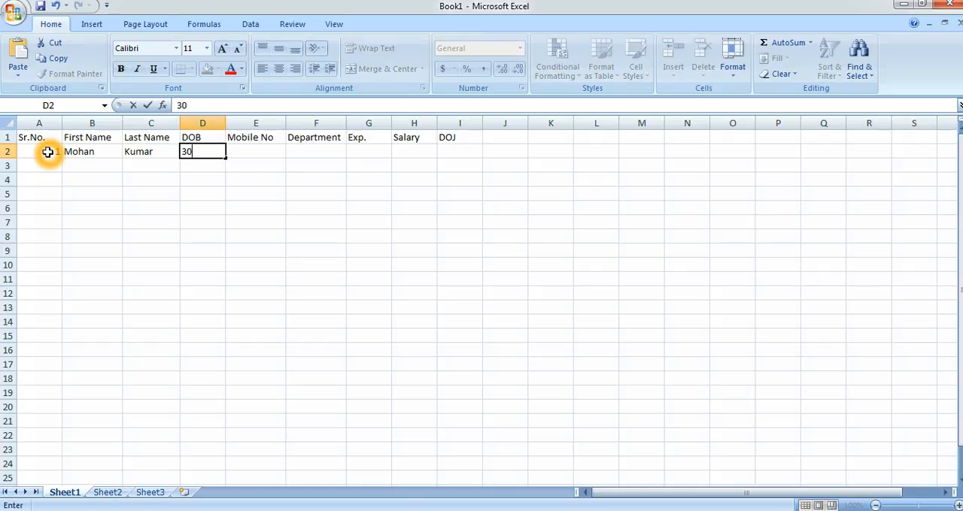
text(-03-1978)
key(Tab)
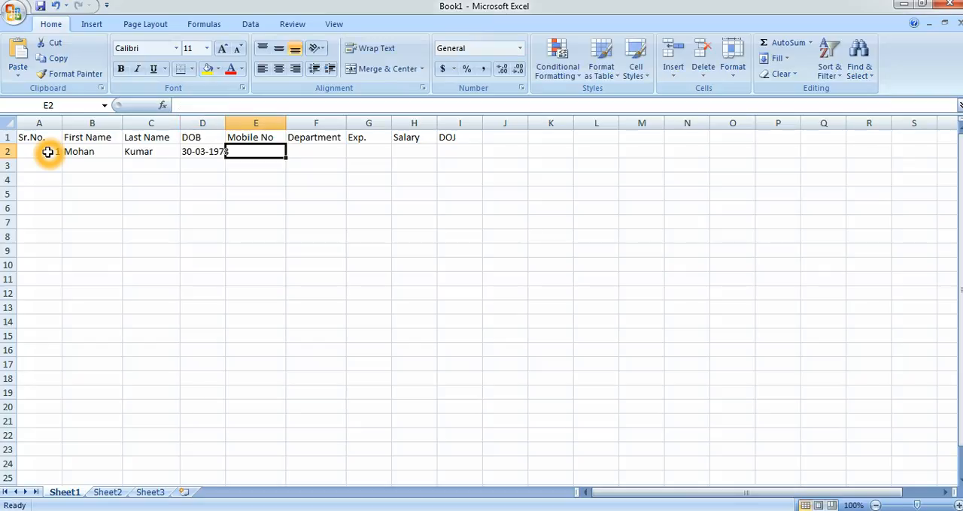
Enter the employee's mobile number in E2 and the department "Sales" in F2
text(907777777)
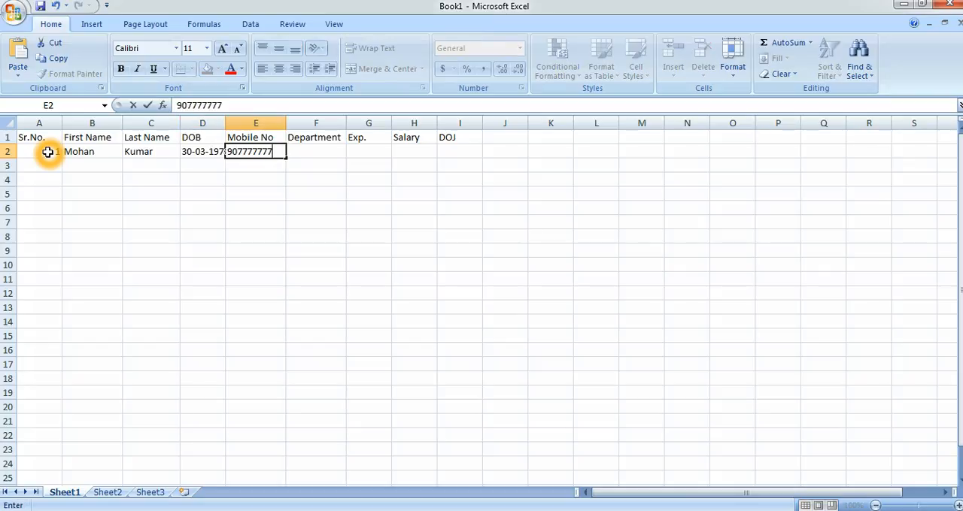
key(Tab)
text(Sales)
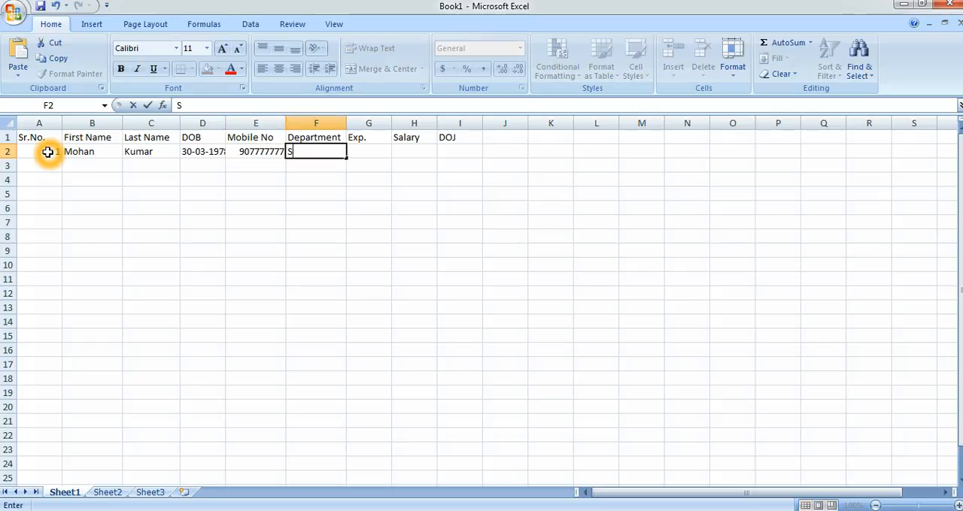
key(Tab)
Enter 10 as the experience in G2 and 10000 as the salary in H2
text(10)
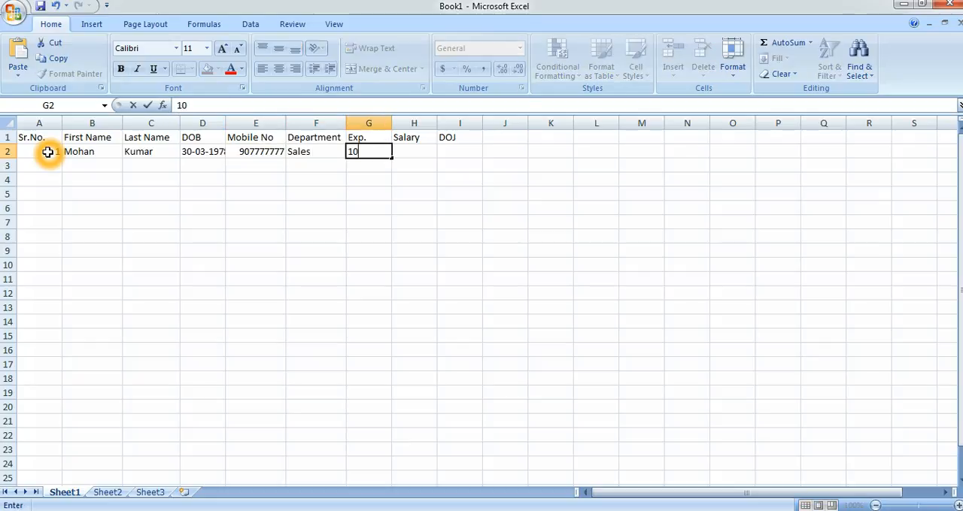
key(Tab)
text(10000)
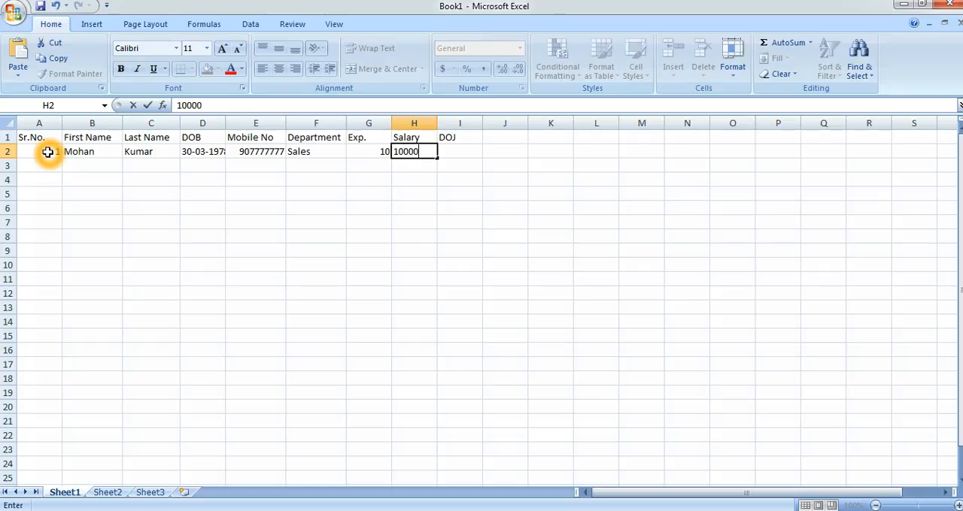
key(Tab)
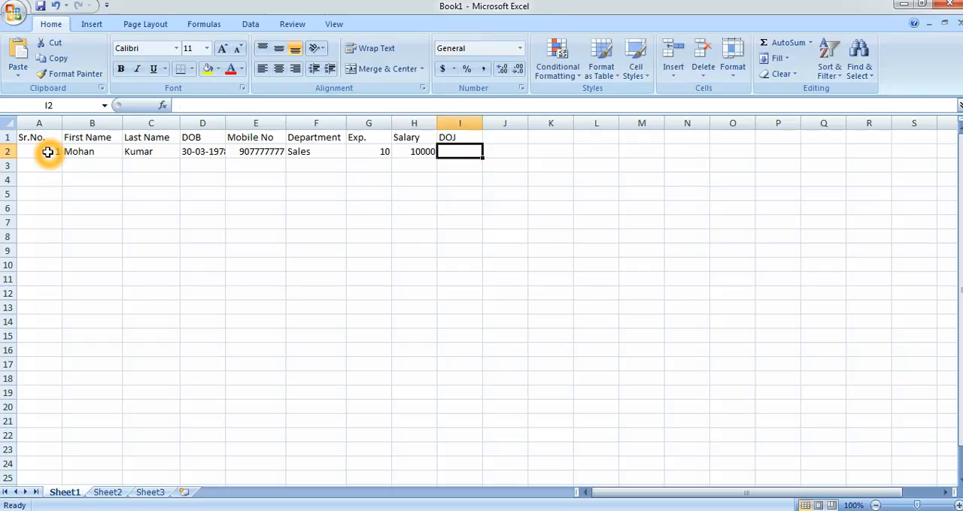
Enter the joining date in I2 and correct its year so that it reads 1-1-2000
text(1-1-)
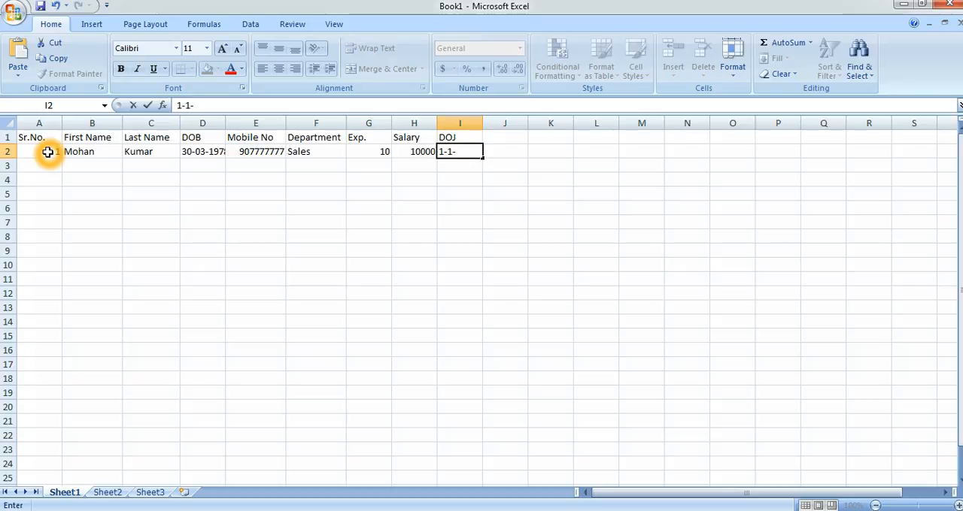
text(200)
key(Return)
key(Up)
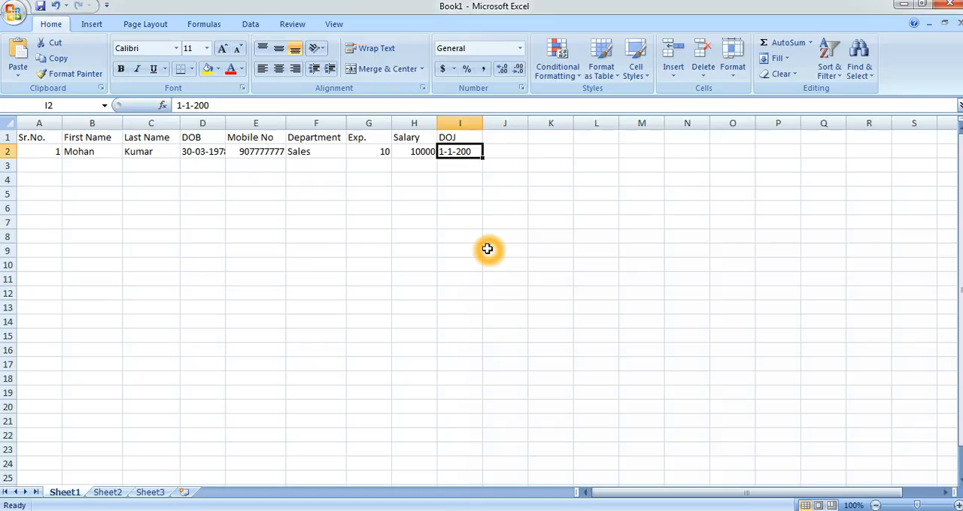
key(F2)
text(0)
key(Return)
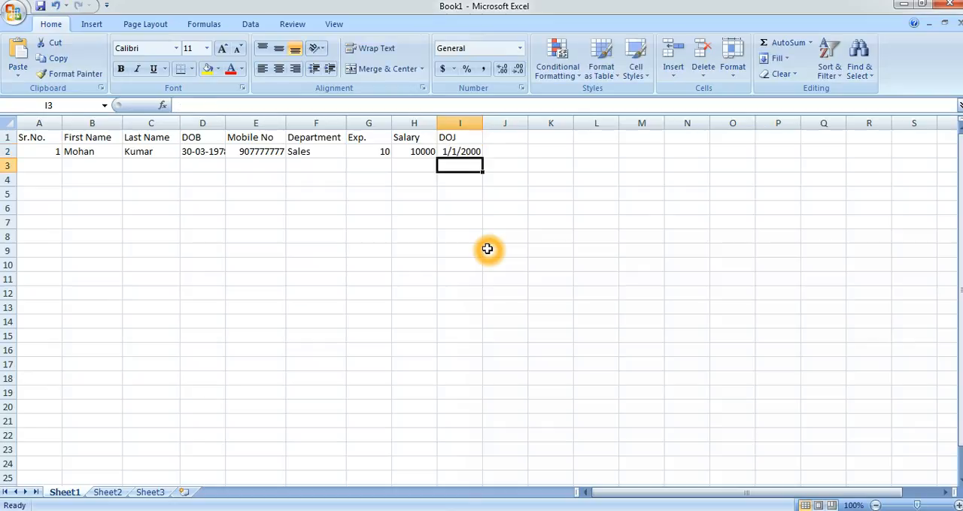
Enter 2 as the serial number in A3 and the second employee's first name in B3
key(Left)
key(Left)
key(Left)
key(Left)
key(Left)
key(Left)
key(Left)
key(Left)
text(2)
key(Tab)
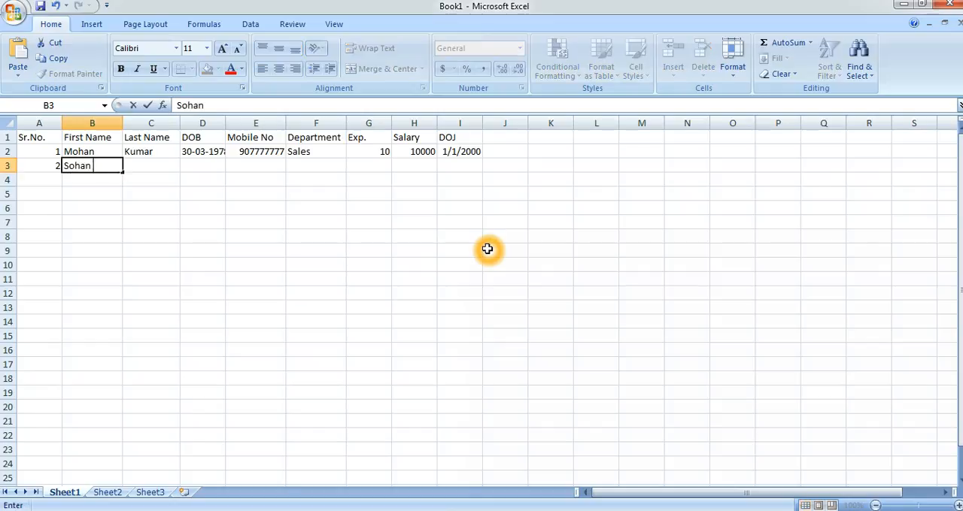
Enter the second employee's last name in C3 and date of birth in D3
key(Tab)
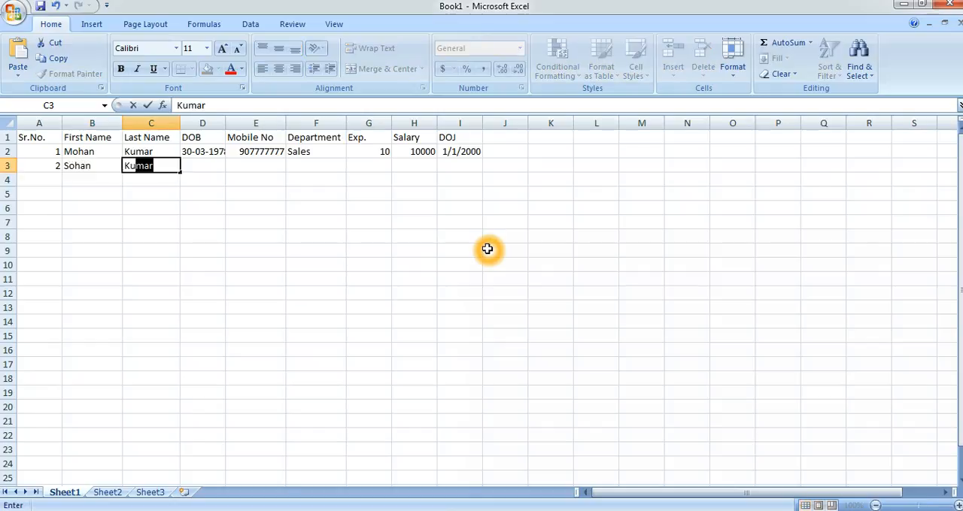
key(Tab)
text(1)
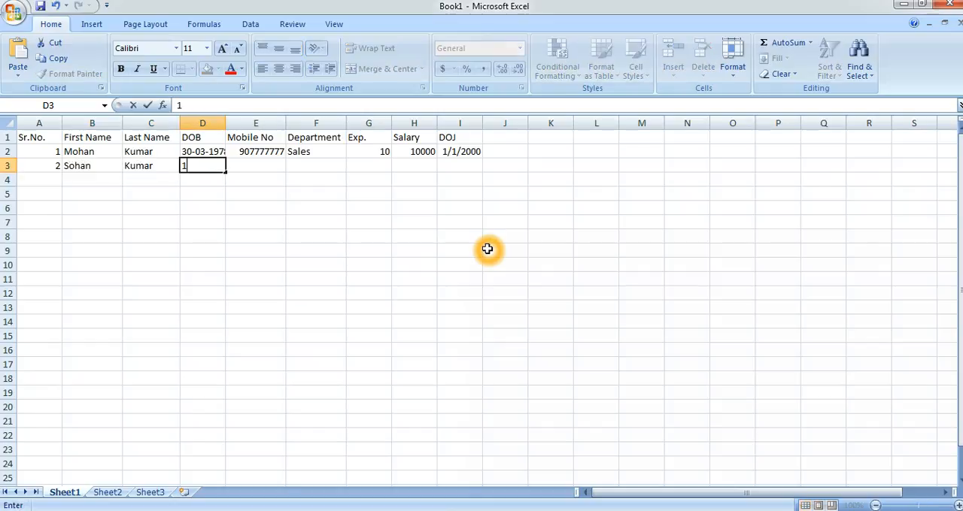
text(-1-1980)
key(Tab)
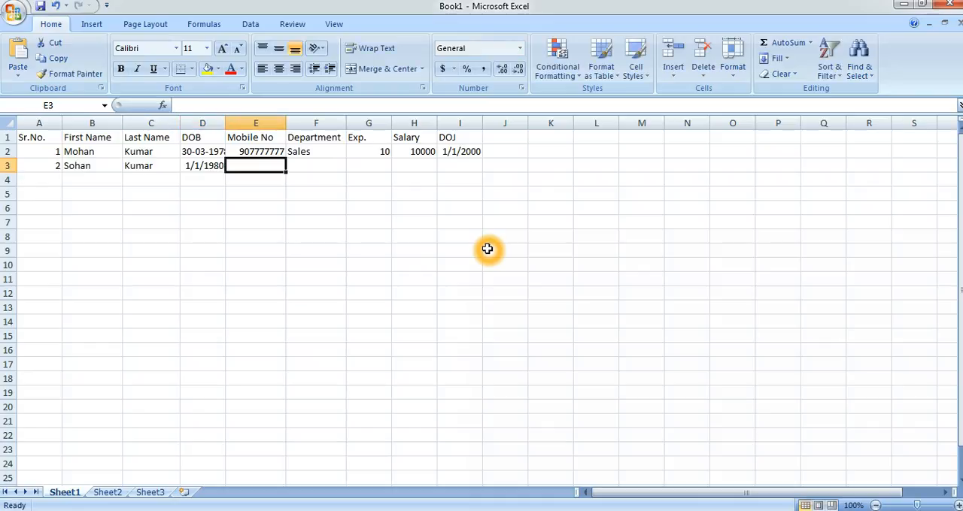
Enter the second employee's mobile number in E3 and the department "IT" in F3
text(8092)
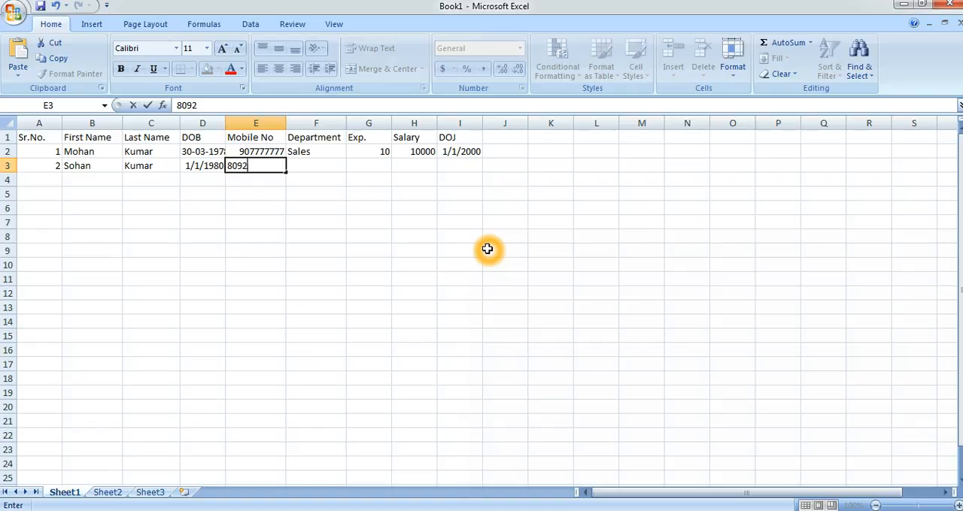
text(0000)
key(Tab)
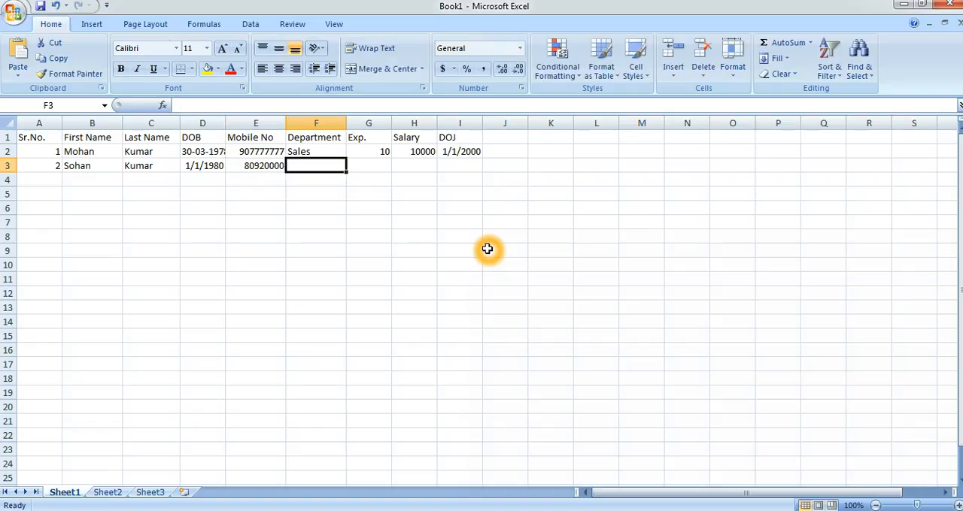
text(IT)
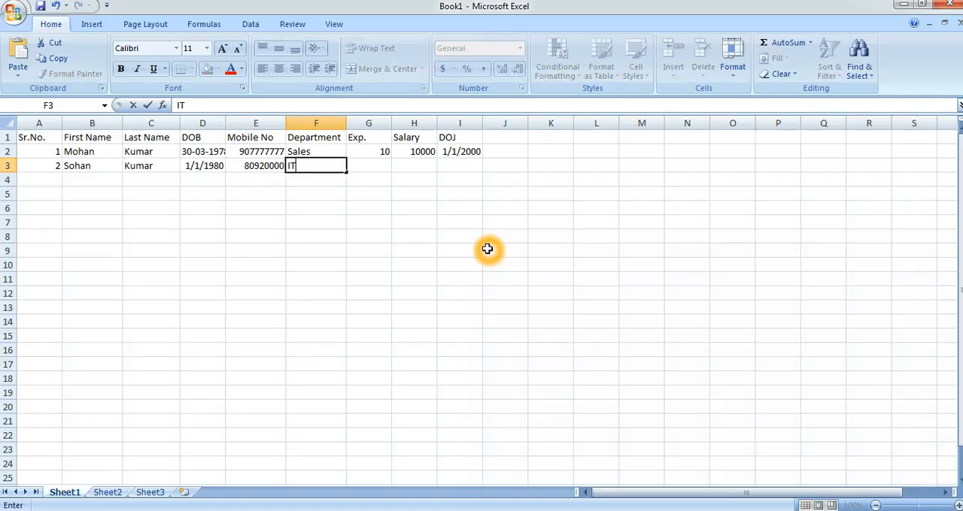
Enter 7 as the experience in G3 and 10000 as the salary in H3
key(Tab)
text(7)
key(Tab)
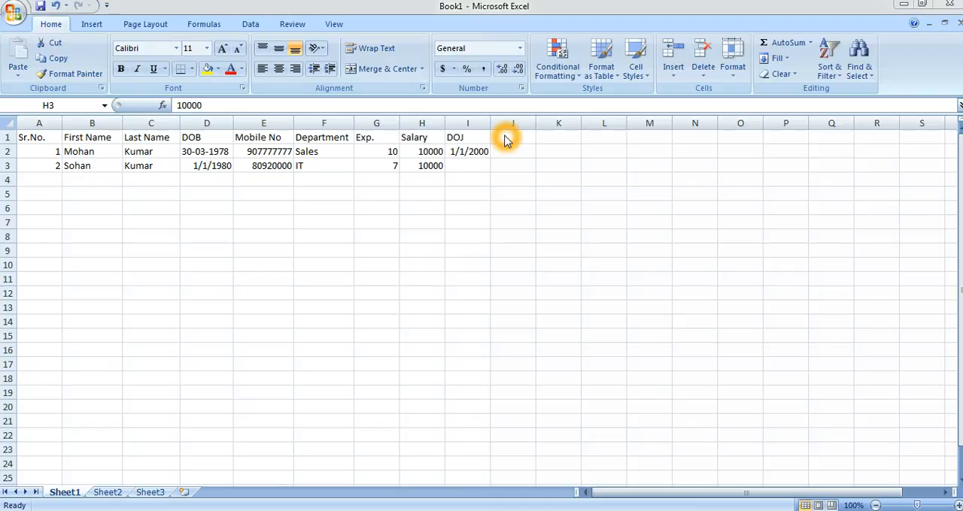
Enter the joining date in I3 and correct it so that it reads 2/5/2001
click(476, 163)
text(2/3/)
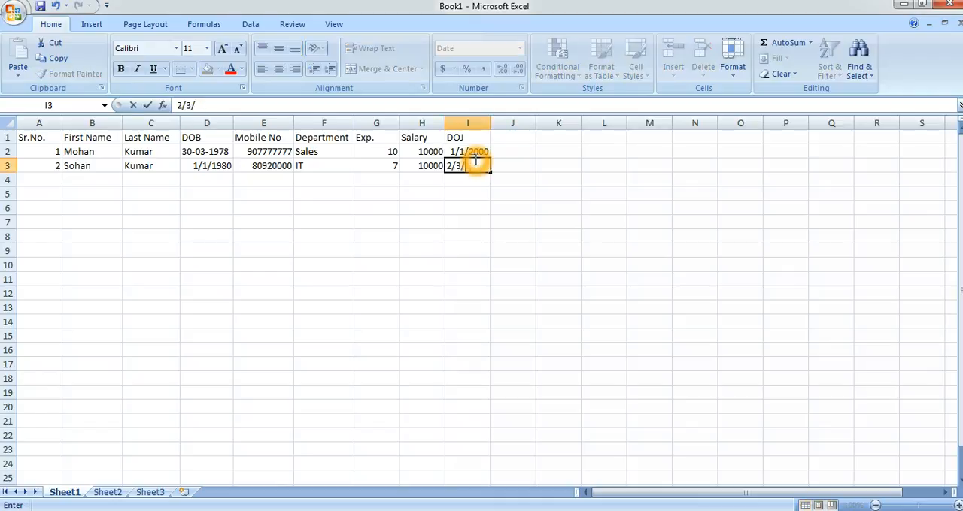
text(100001)
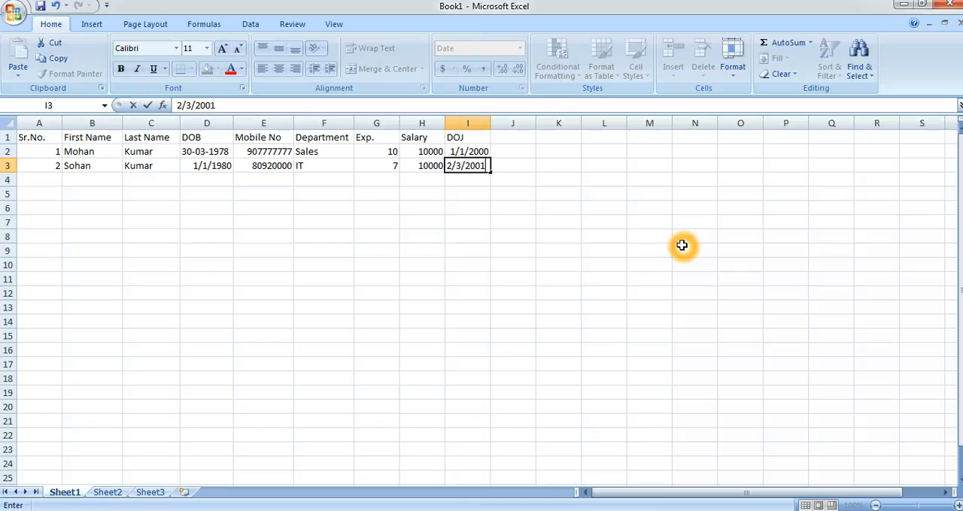
key(Return)
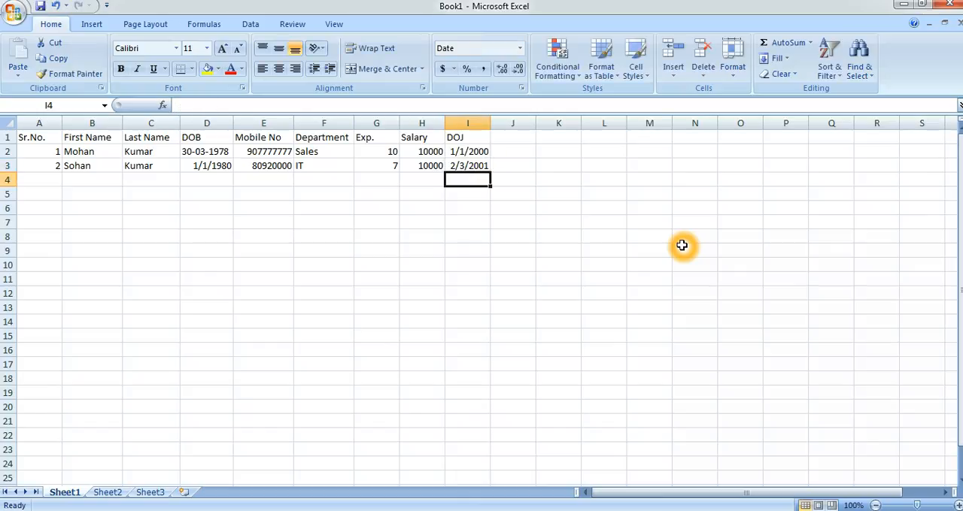
key(ctrl+z)
key(ctrl+z)
key(ctrl+z)
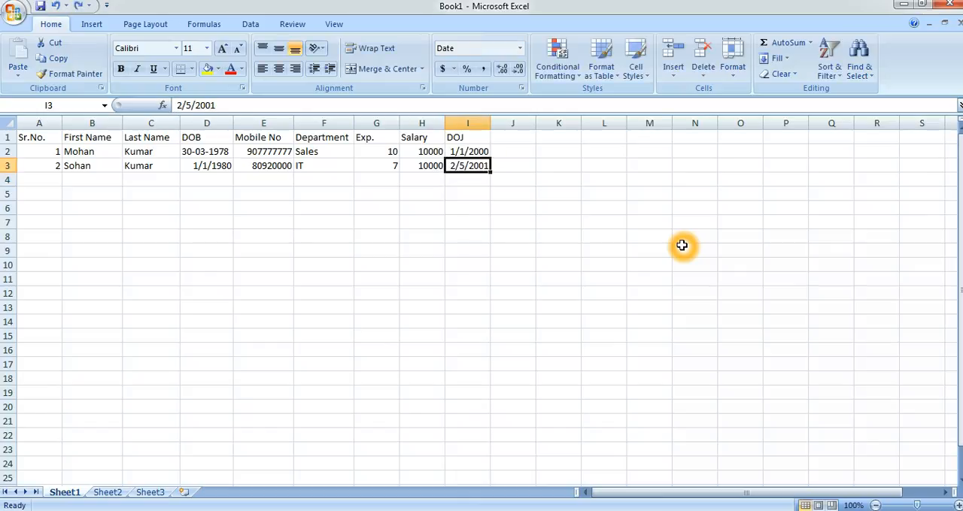
key(Left)
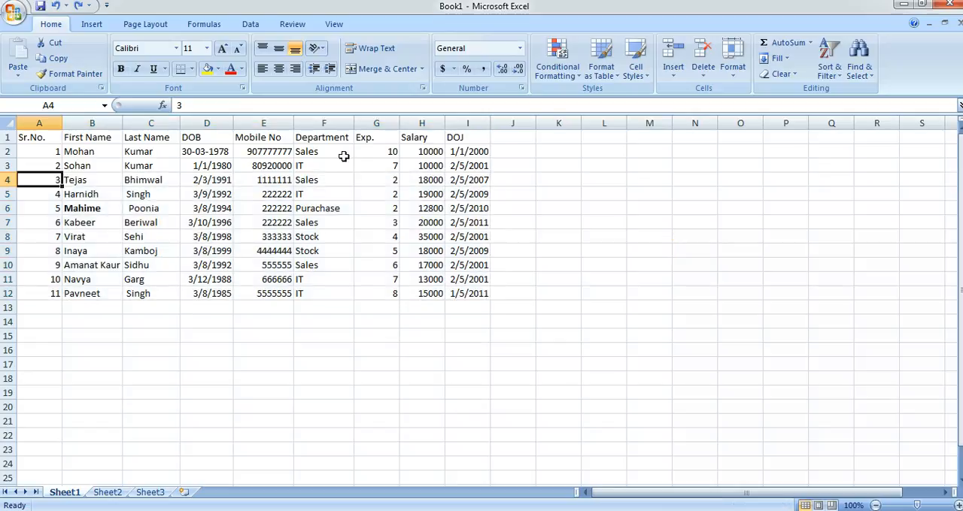
Start saving the workbook and set its file name to "Employee Data"
click(17, 15)
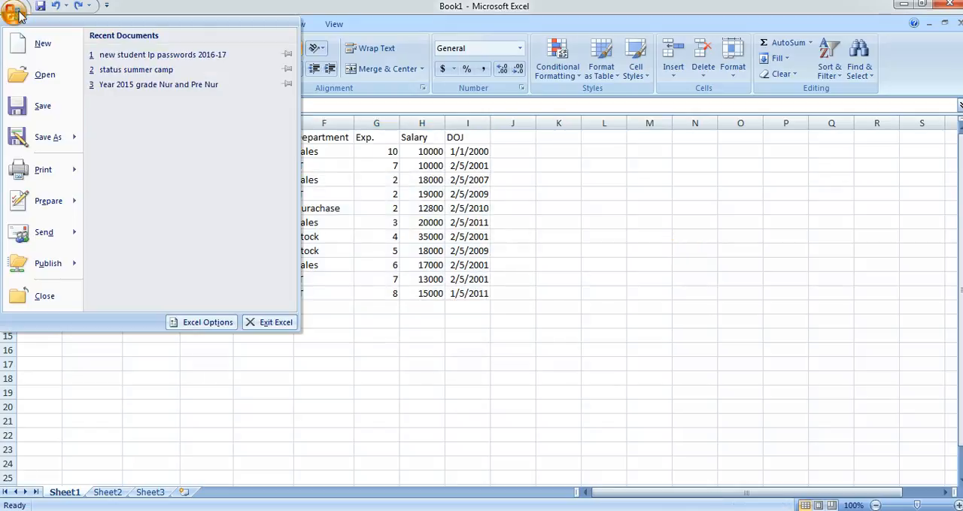
click(46, 109)
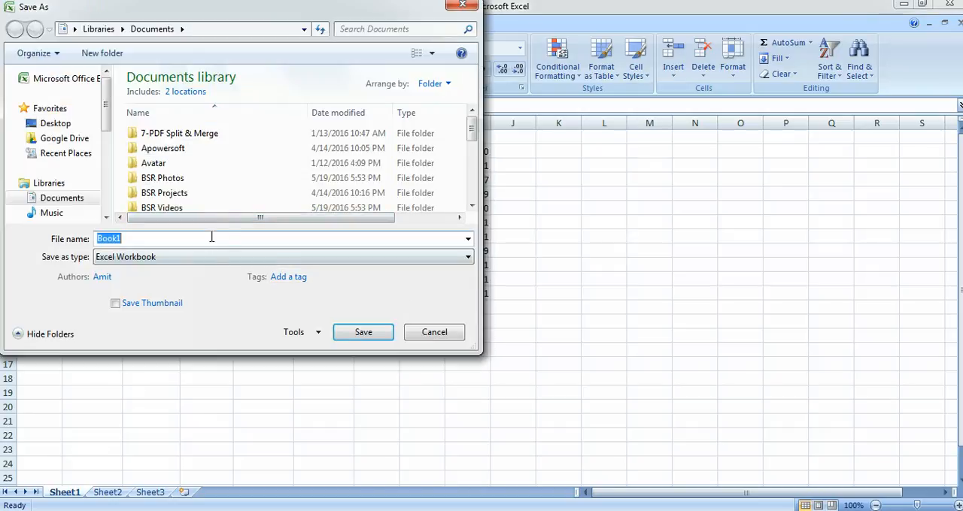
click(211, 238)
text(Employee Data)
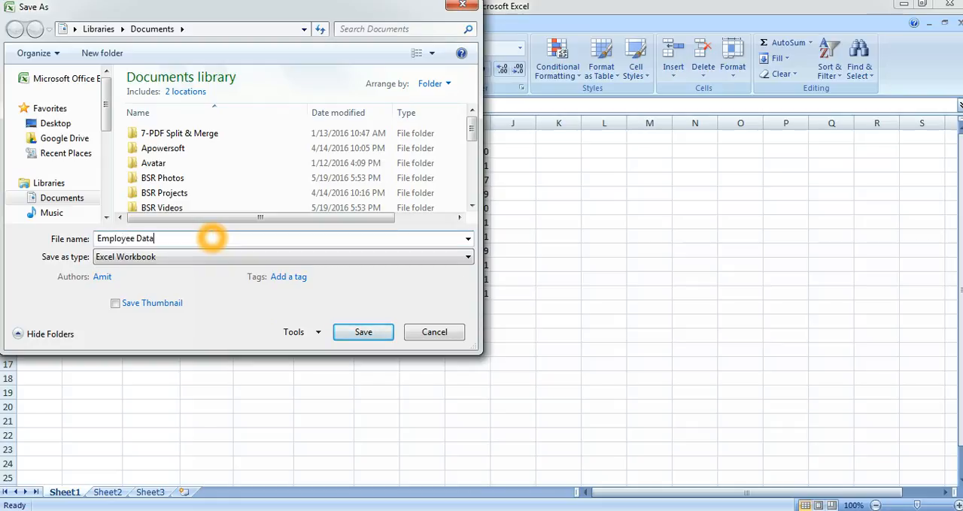
Create a new folder named "Employee Data" on Local Disk (E:) as the save location
scroll(80, 201, down, 3)
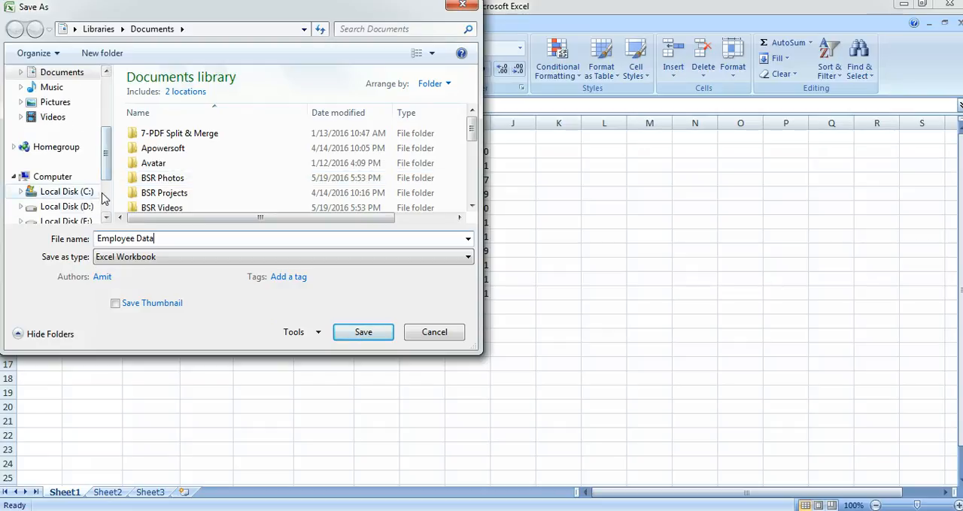
scroll(96, 204, down, 3)
click(83, 133)
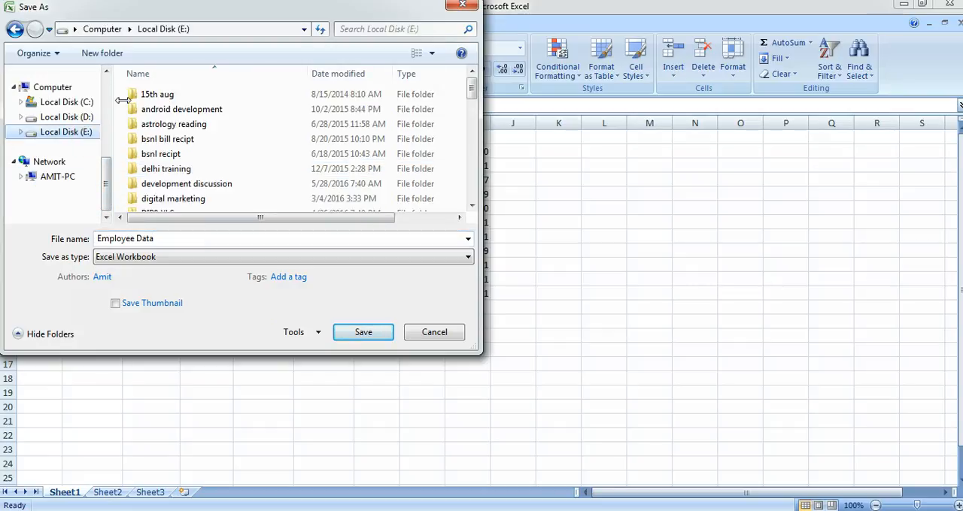
click(126, 57)
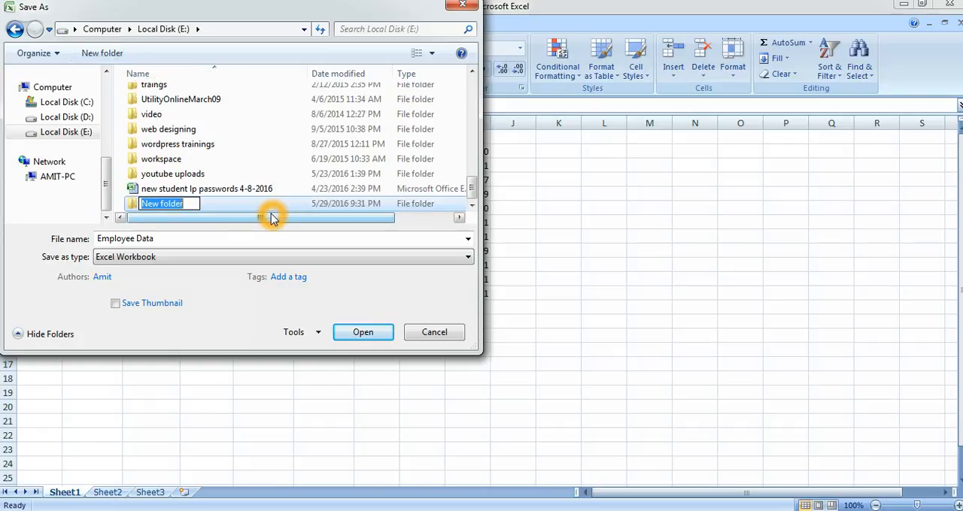
text(Emplo)
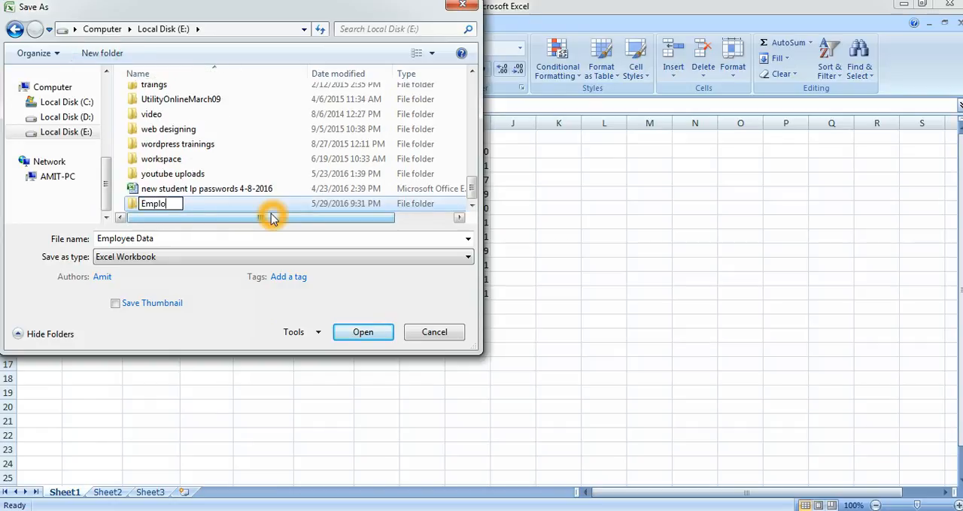
text(yee Data)
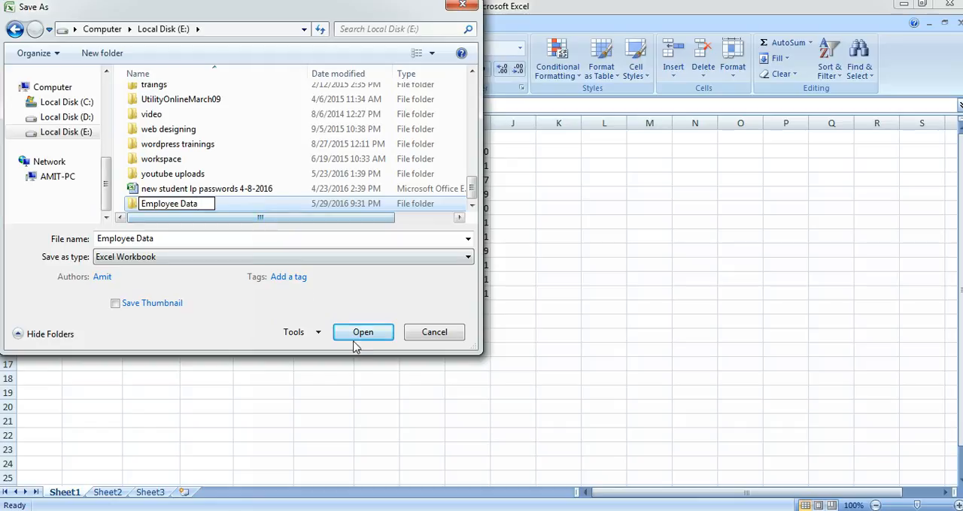
Open the new Employee Data folder and save the workbook in it
click(360, 333)
double_click(245, 202)
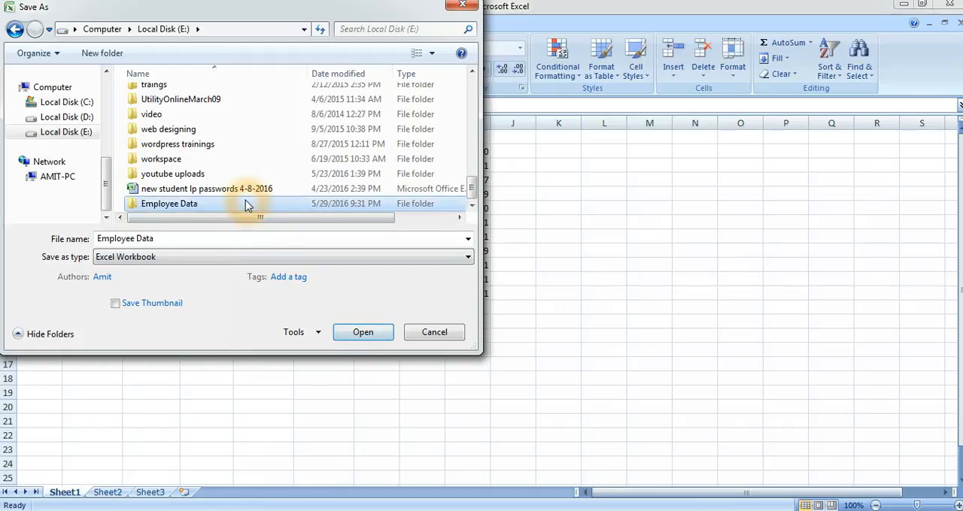
click(349, 334)
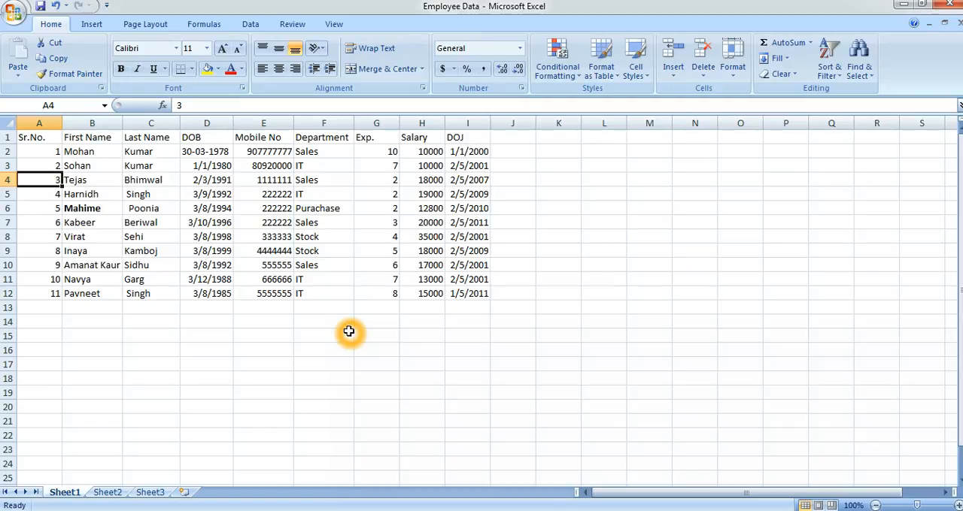
Switch to Windows Explorer and open the Employee Data folder on Local Disk (E:)
key(super+e)
double_click(179, 121)
click(316, 190)
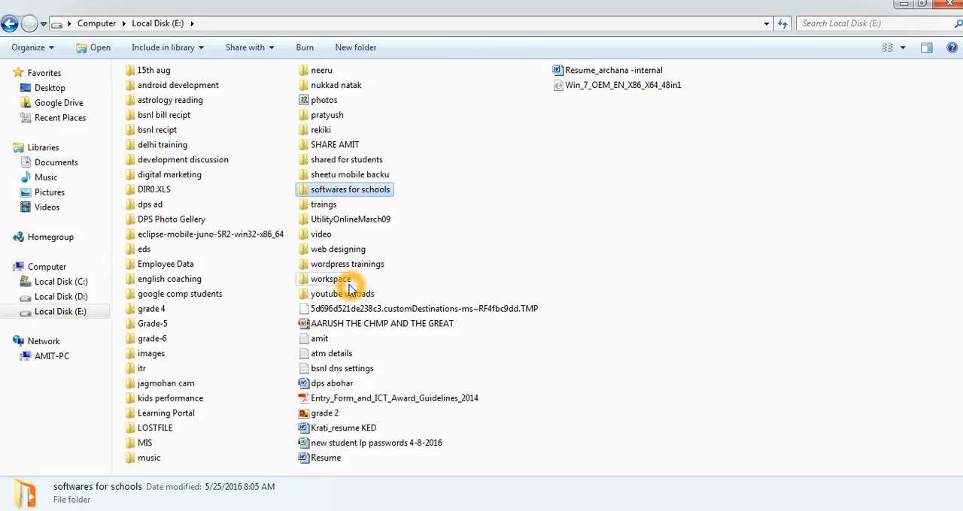
key(e)
key(e)
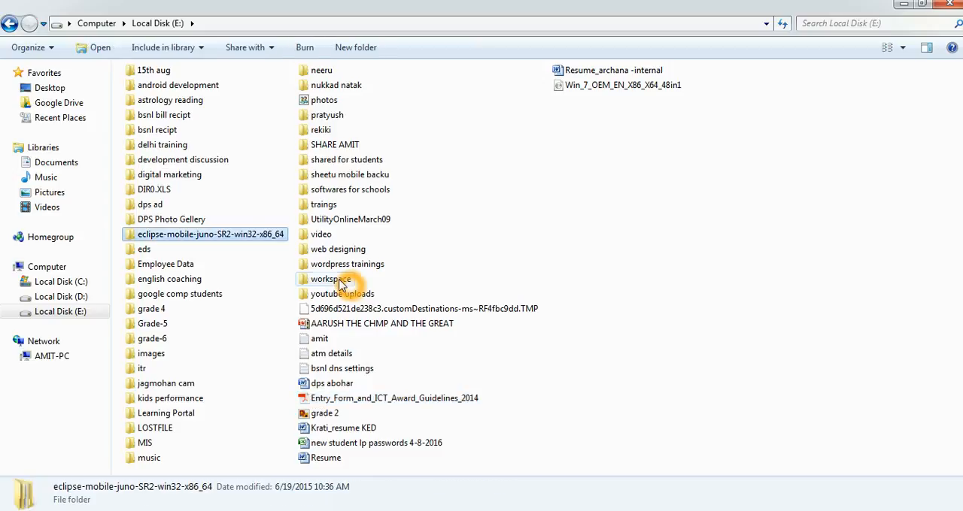
key(e)
double_click(183, 264)
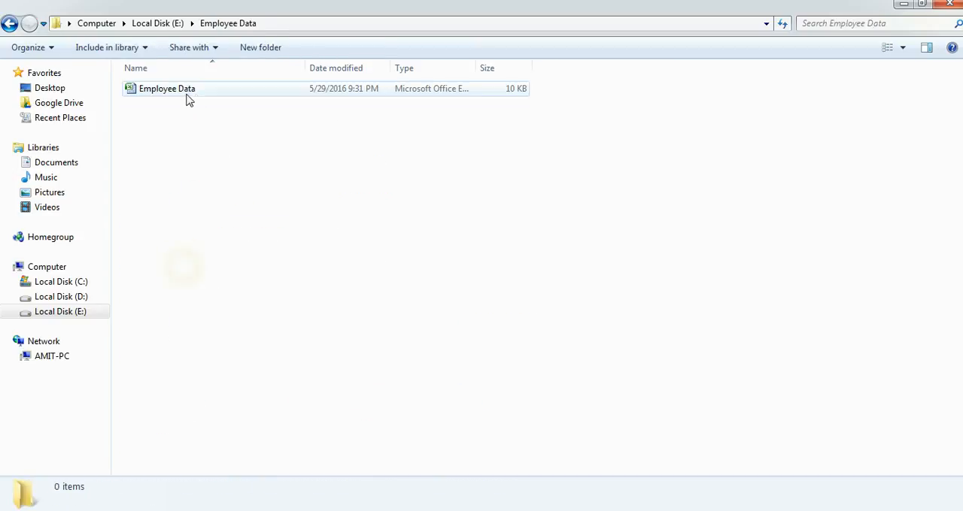
Widen the Type column to fit its contents and select the saved Employee Data file
click(188, 91)
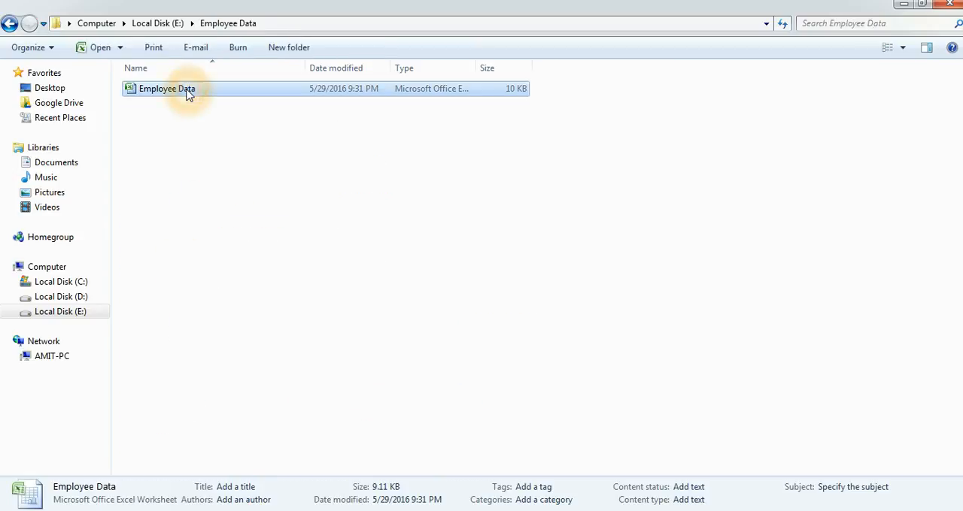
click(471, 68)
double_click(475, 67)
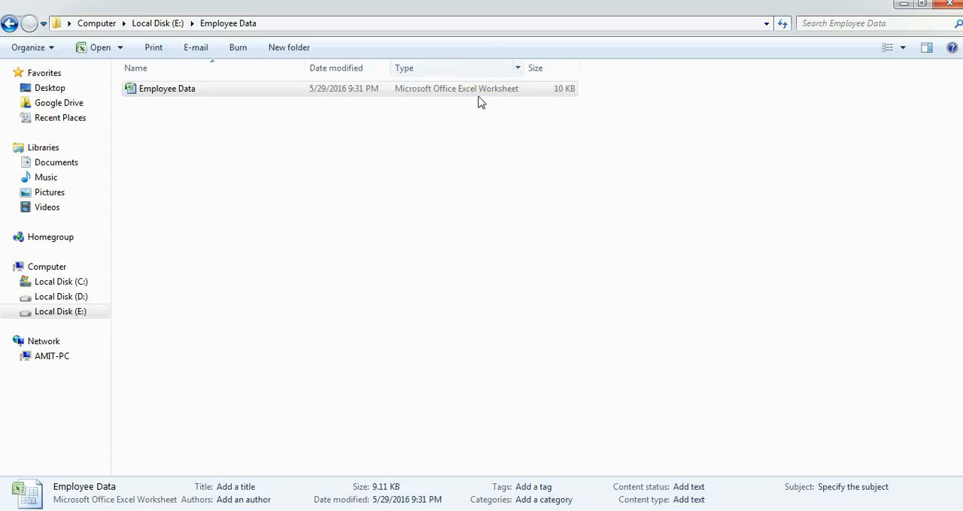
click(488, 90)
click(275, 100)
click(227, 94)
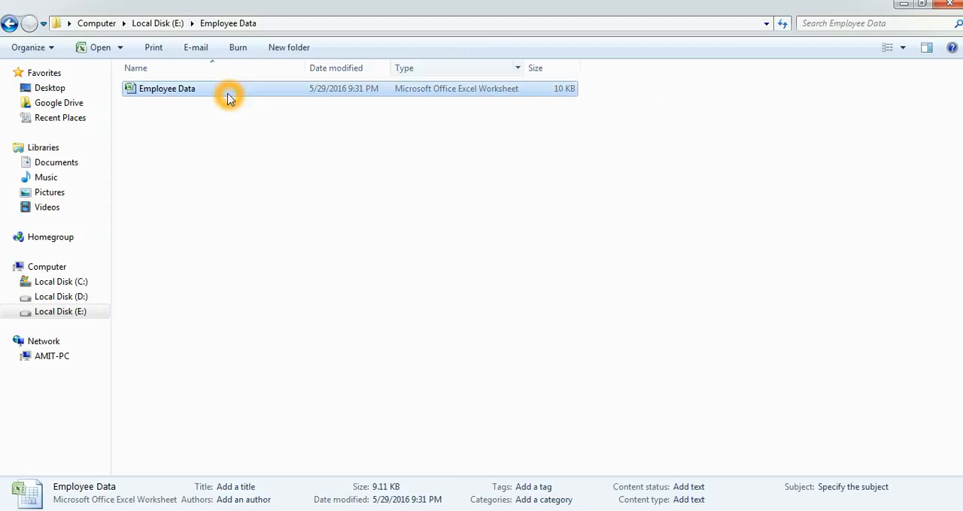
Examine the file type and extension in the Employee Data file's properties and close them
right_click(227, 94)
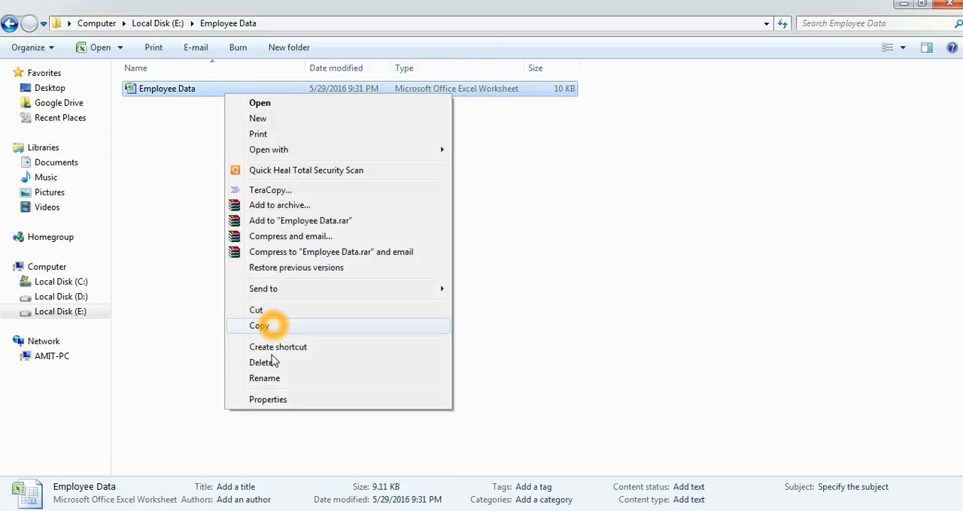
click(274, 400)
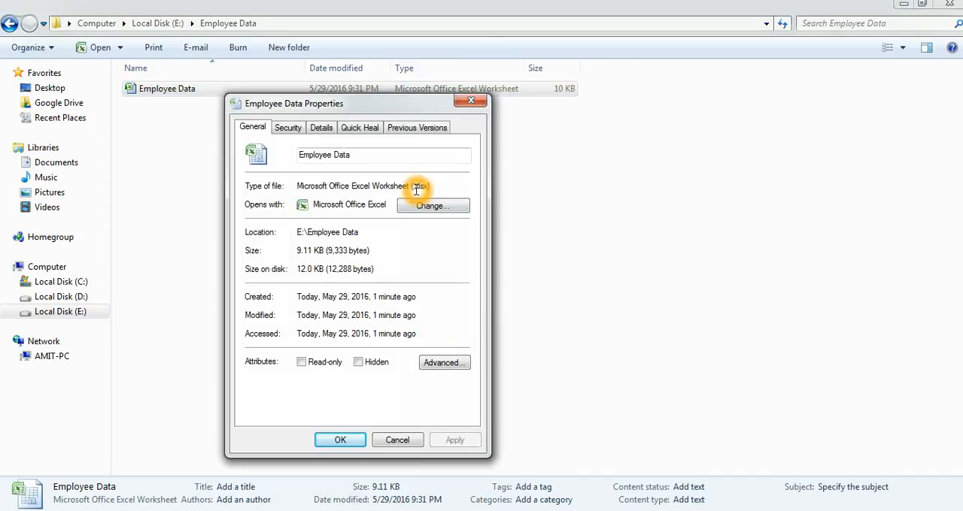
drag(425, 190, 428, 191)
click(381, 443)
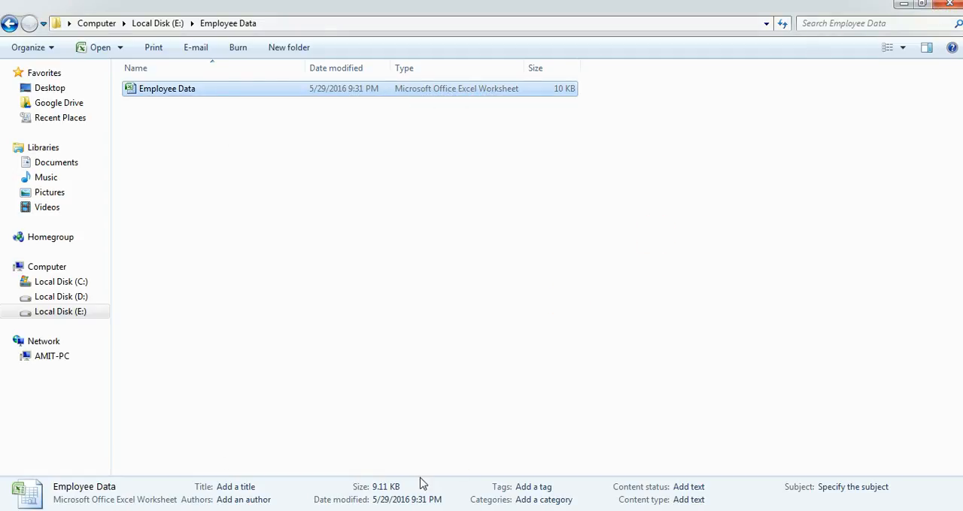
Switch back to the Employee Data workbook in Excel and select cell F16
mouse_move(369, 510)
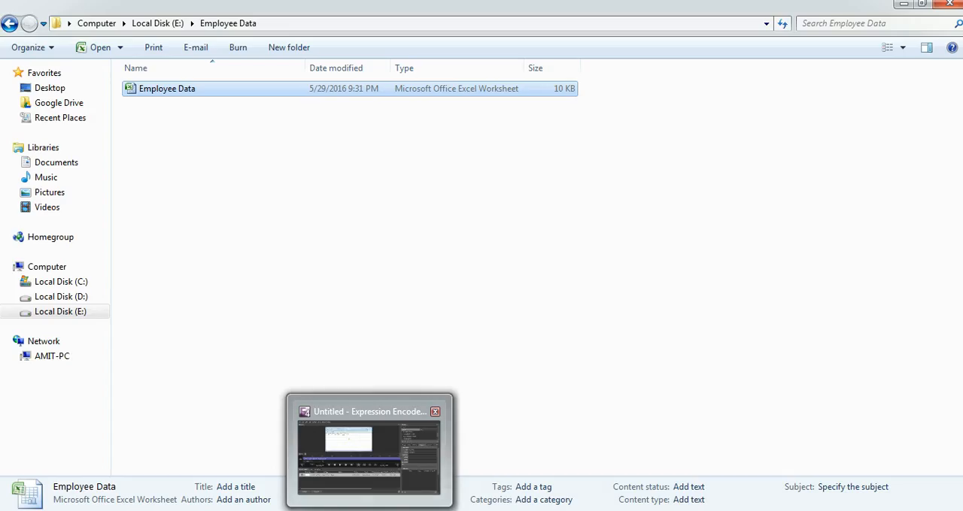
mouse_move(326, 510)
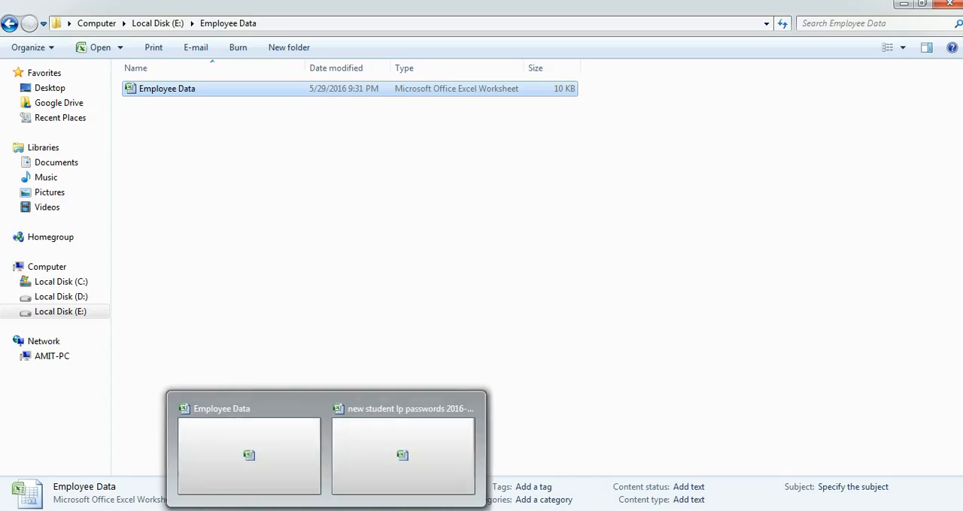
click(281, 443)
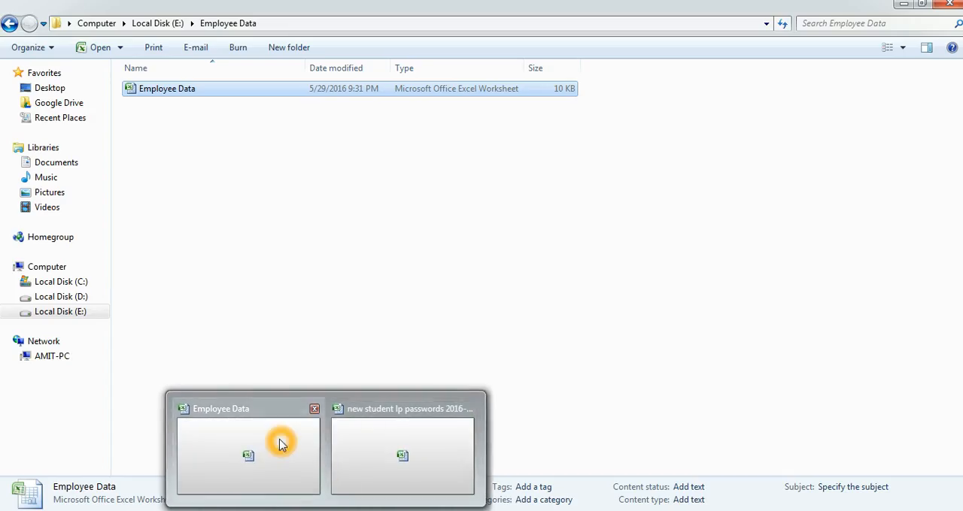
click(339, 349)
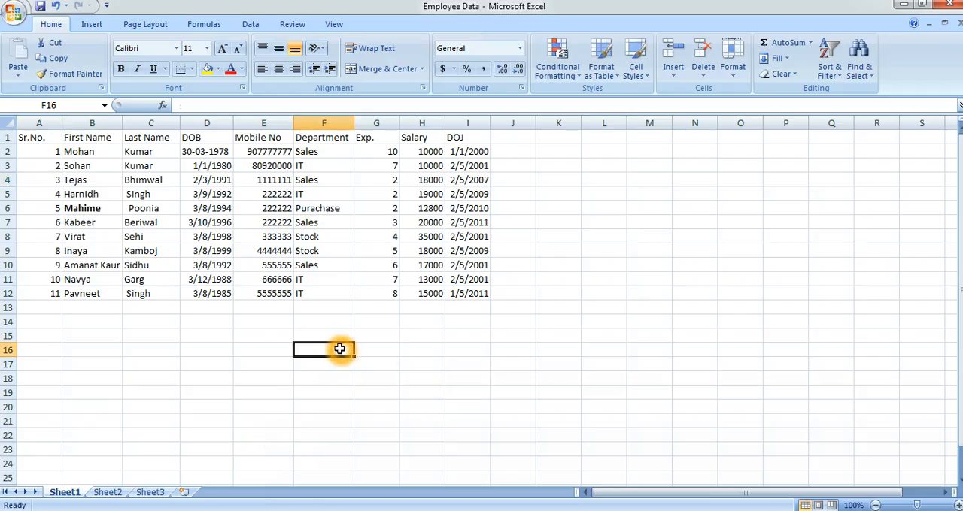